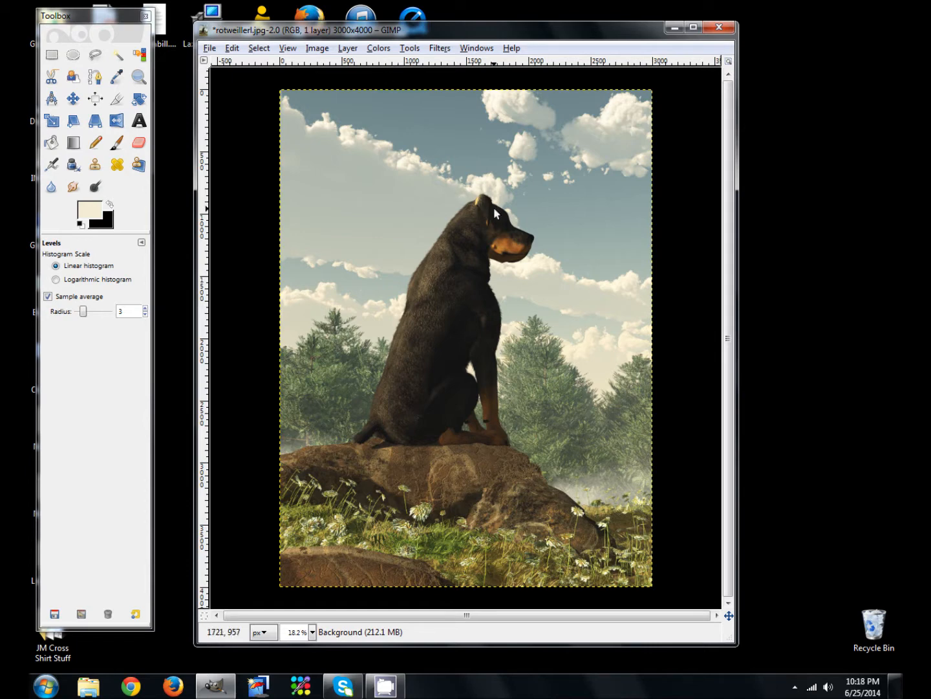
# - Save the dog image on the Desktop as the JPEG file rotweillerl.jpg
pyautogui.click(209, 49)
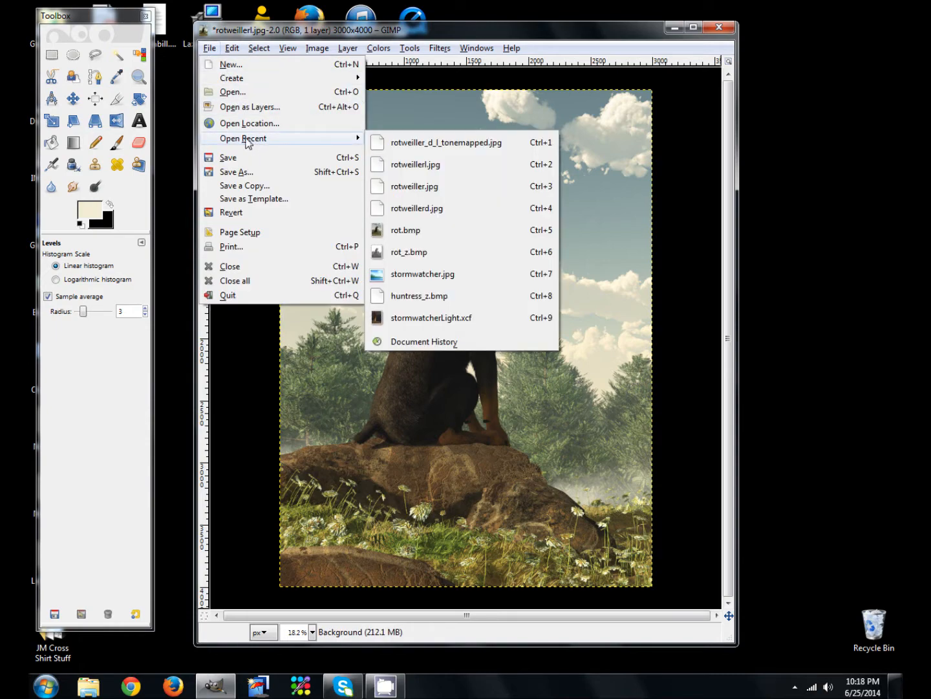
pyautogui.click(241, 172)
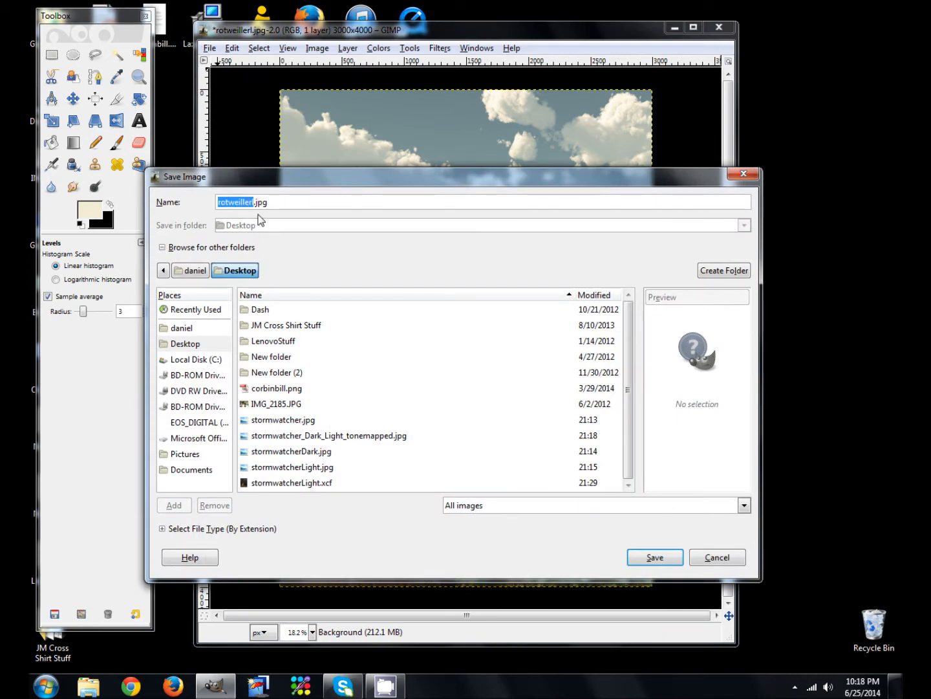
pyautogui.click(650, 558)
pyautogui.click(184, 217)
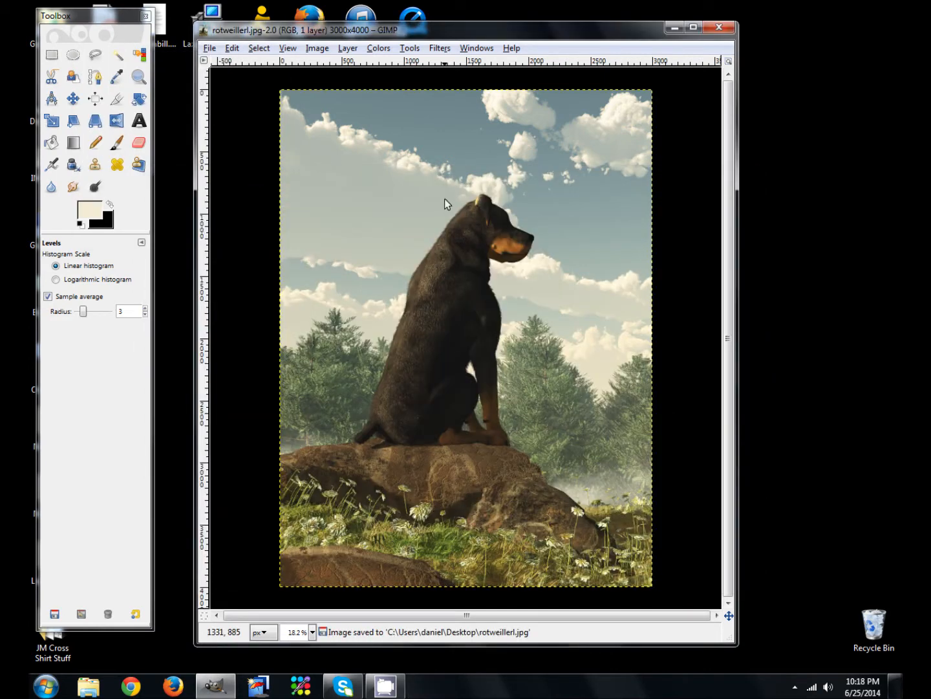
pyautogui.click(379, 49)
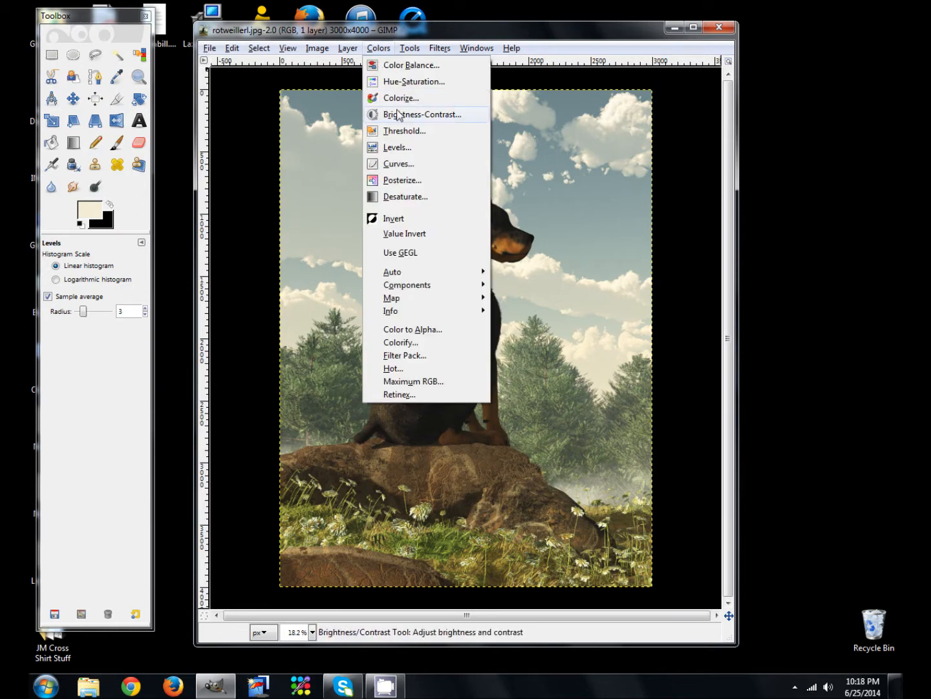
pyautogui.click(397, 150)
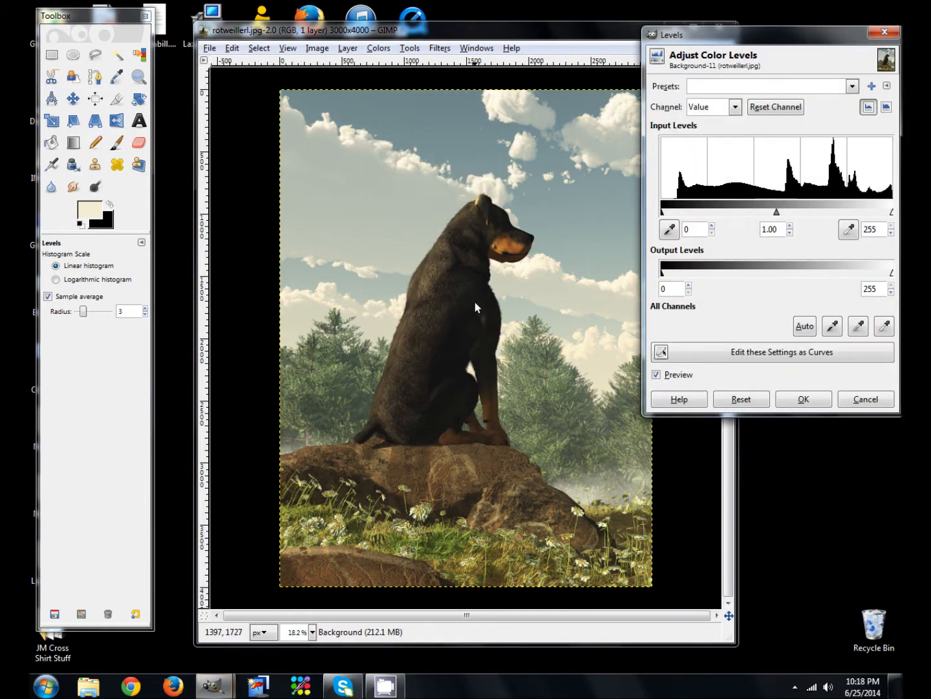
pyautogui.moveTo(662, 212); pyautogui.dragTo(709, 212)
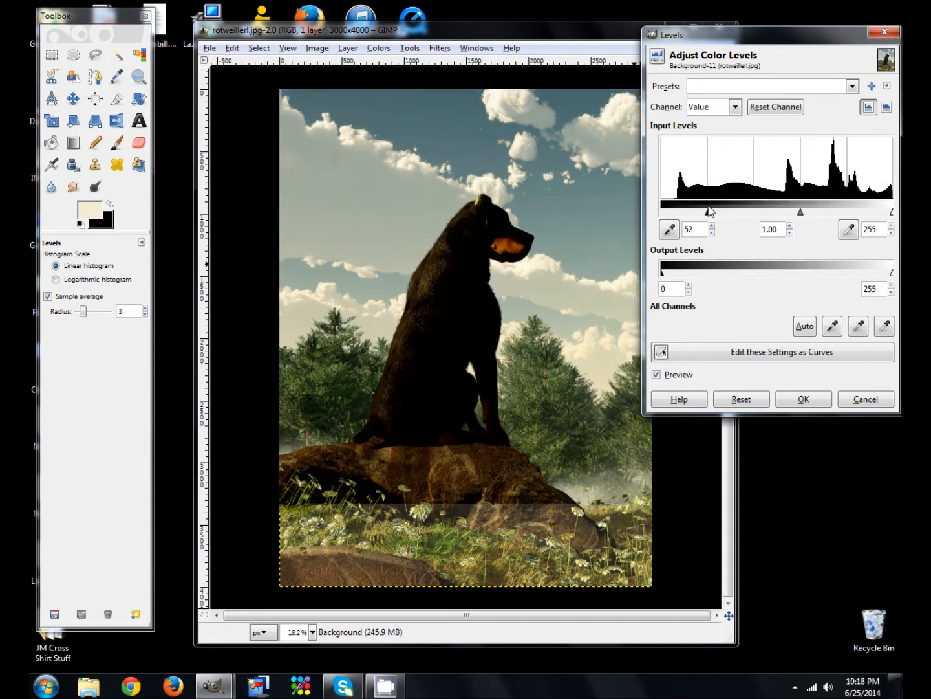
pyautogui.moveTo(801, 212); pyautogui.dragTo(821, 213)
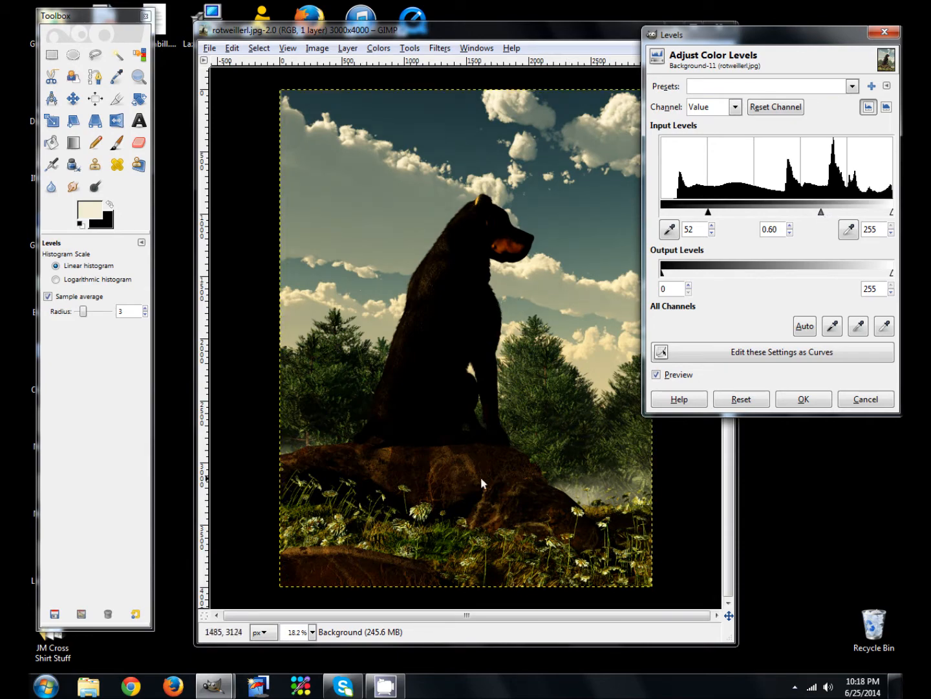
pyautogui.click(876, 400)
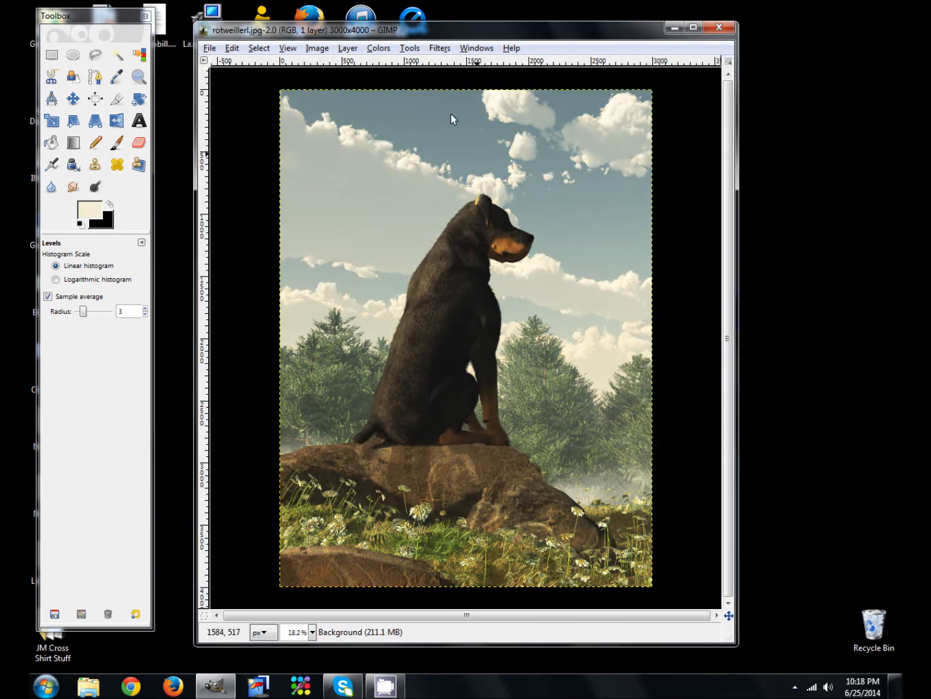
# - Reduce the saturation of the whole image to -40 with Hue-Saturation
pyautogui.click(382, 51)
pyautogui.click(391, 82)
pyautogui.click(108, 346)
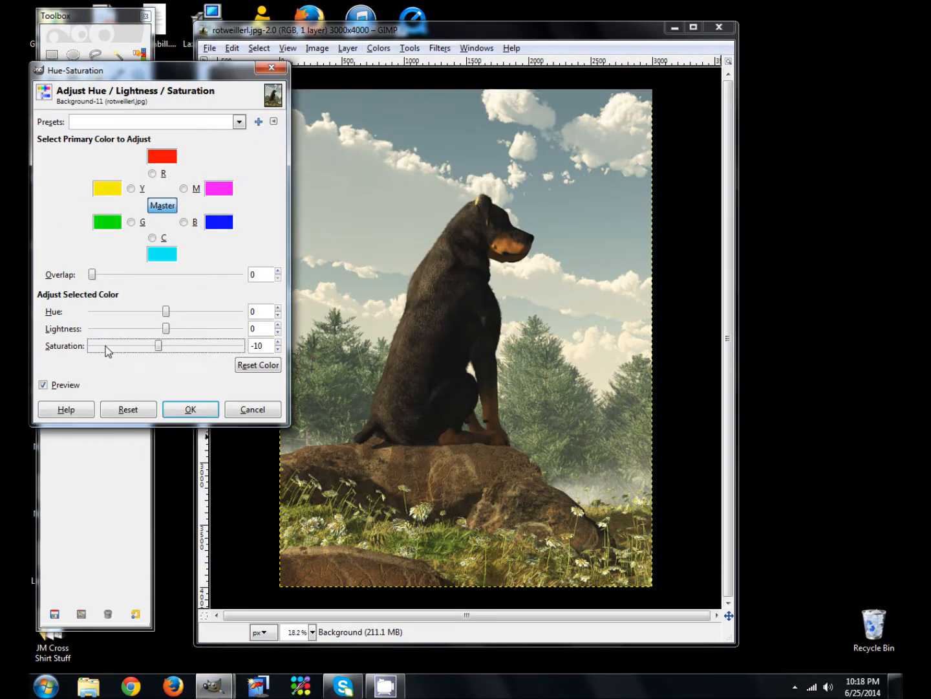
pyautogui.click(108, 345)
pyautogui.click(108, 346)
pyautogui.click(107, 349)
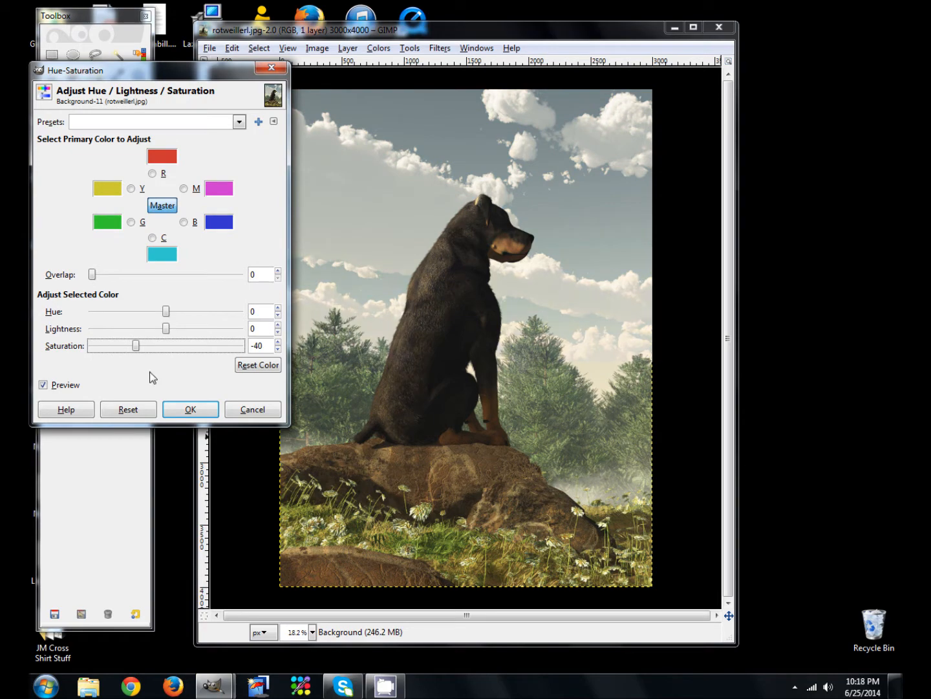
pyautogui.click(177, 405)
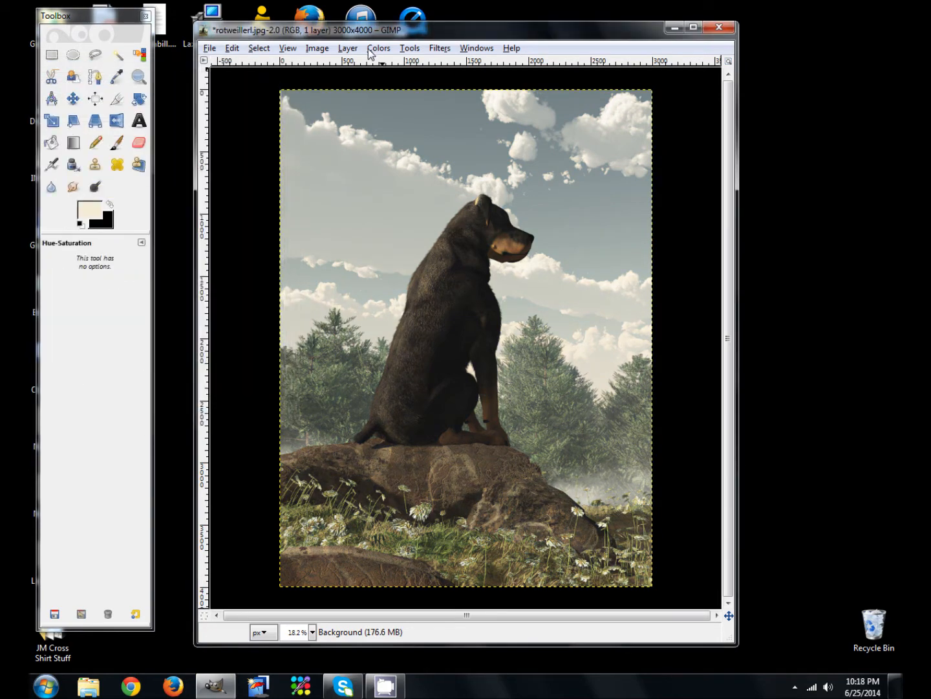
# - Darken the image with Levels, setting the black input level to 52 and the gamma to 0.69
pyautogui.click(378, 48)
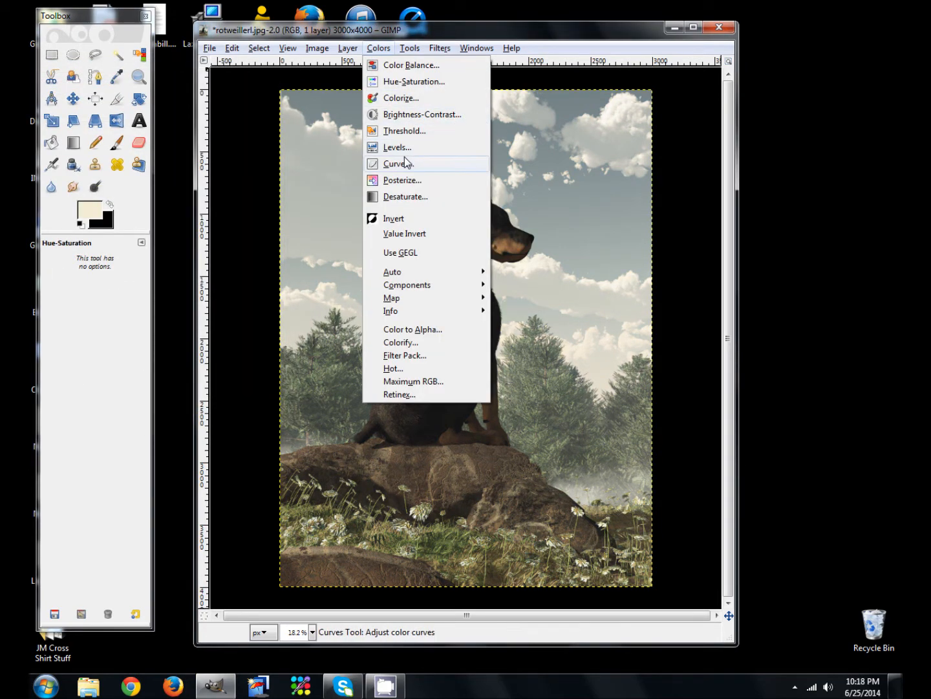
pyautogui.click(398, 148)
pyautogui.moveTo(662, 213); pyautogui.dragTo(708, 213)
pyautogui.moveTo(801, 213); pyautogui.dragTo(816, 212)
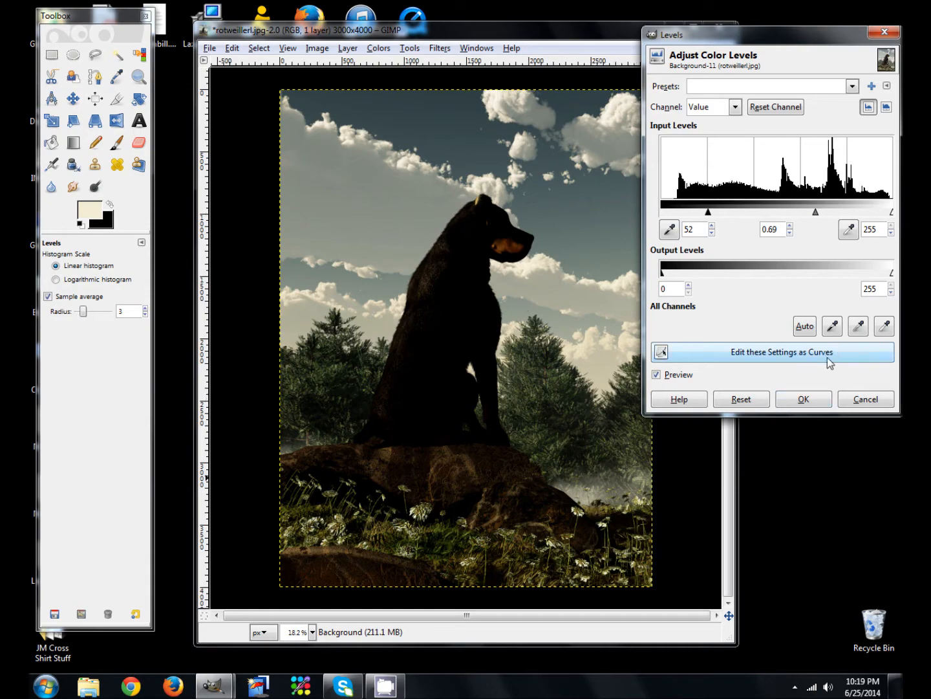
pyautogui.click(806, 398)
# - Save the darkened image on the Desktop as rotweillerDark.jpg, and undo the levels and saturation adjustments
pyautogui.click(210, 47)
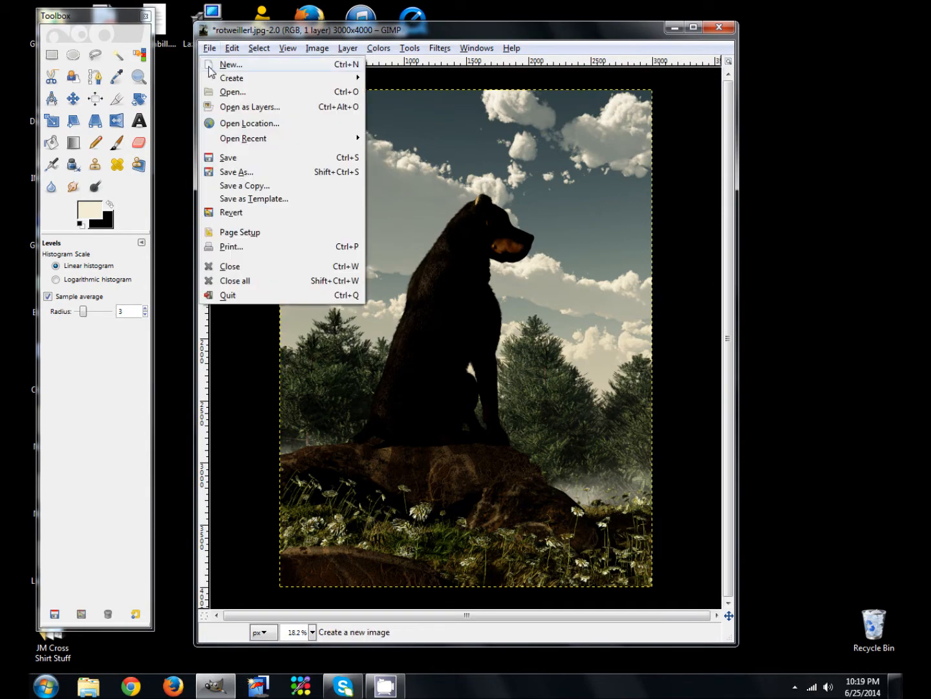
pyautogui.click(234, 172)
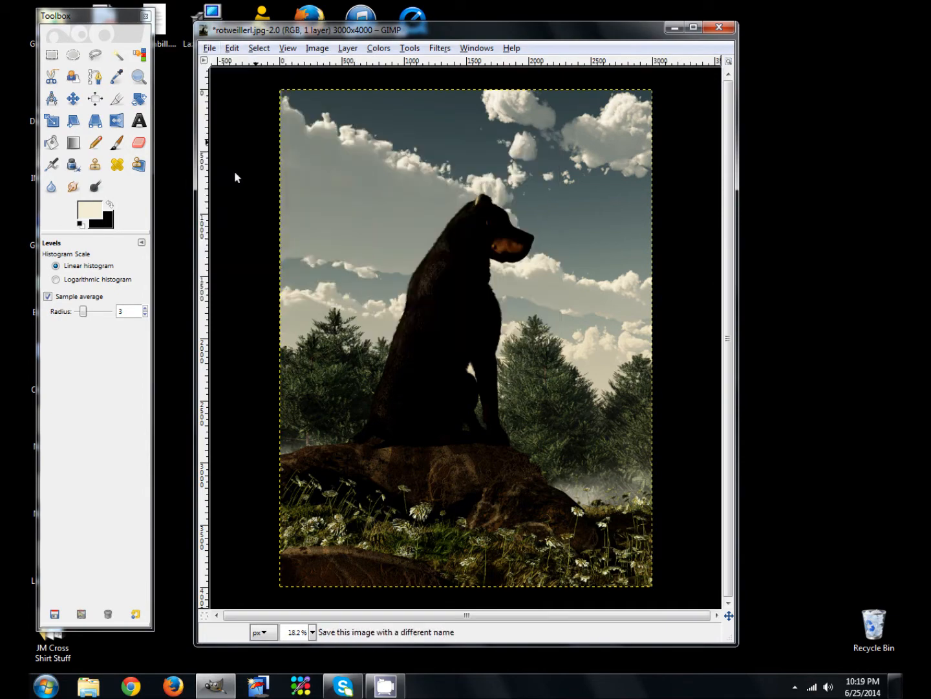
pyautogui.press('Right')
pyautogui.press('BackSpace')
pyautogui.write('Dar')
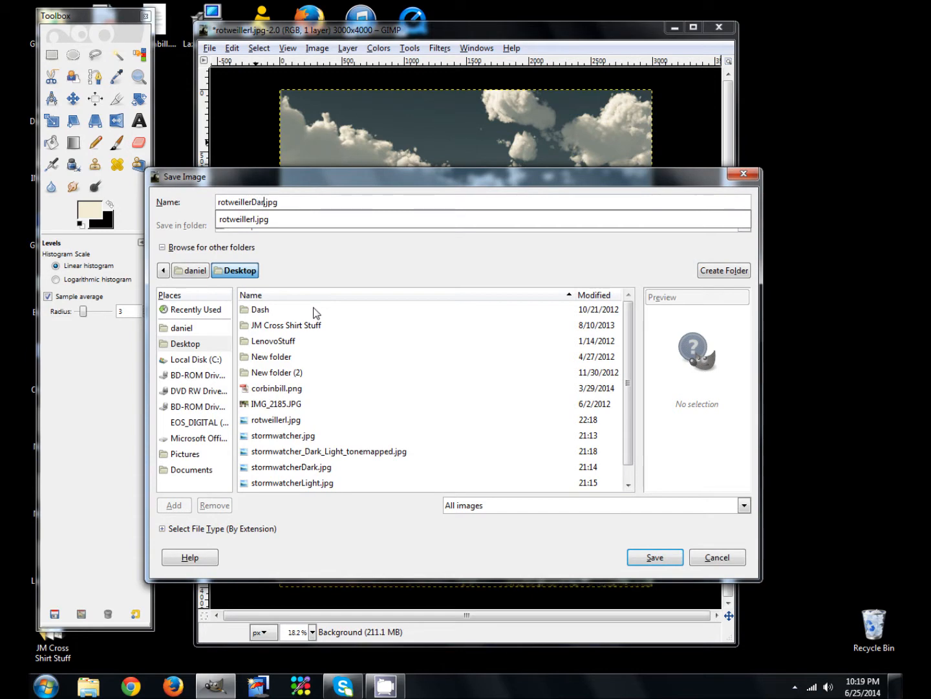
pyautogui.write('k')
pyautogui.press('Return')
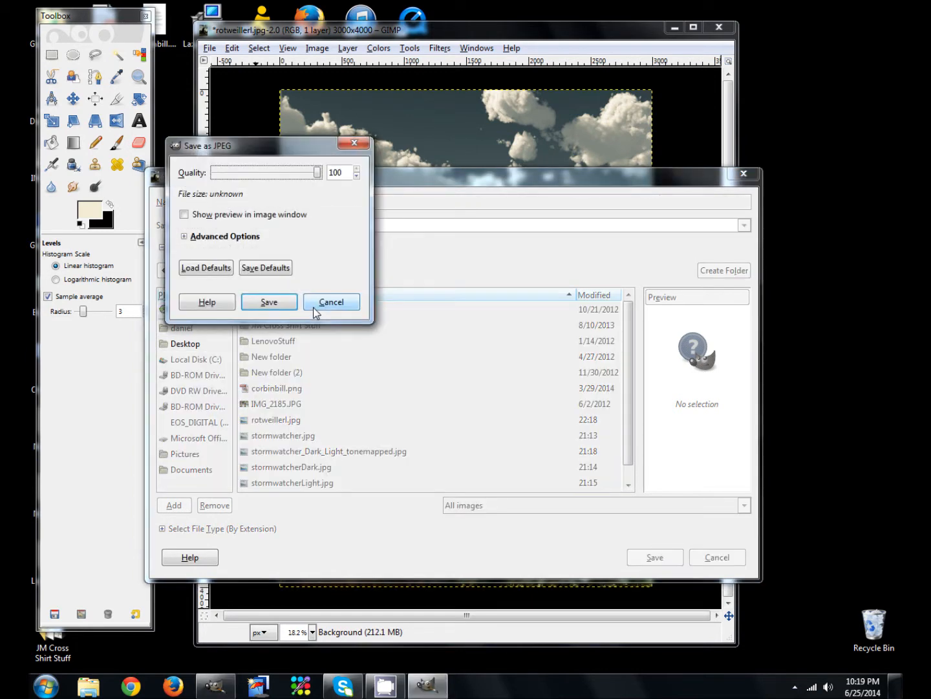
pyautogui.click(292, 303)
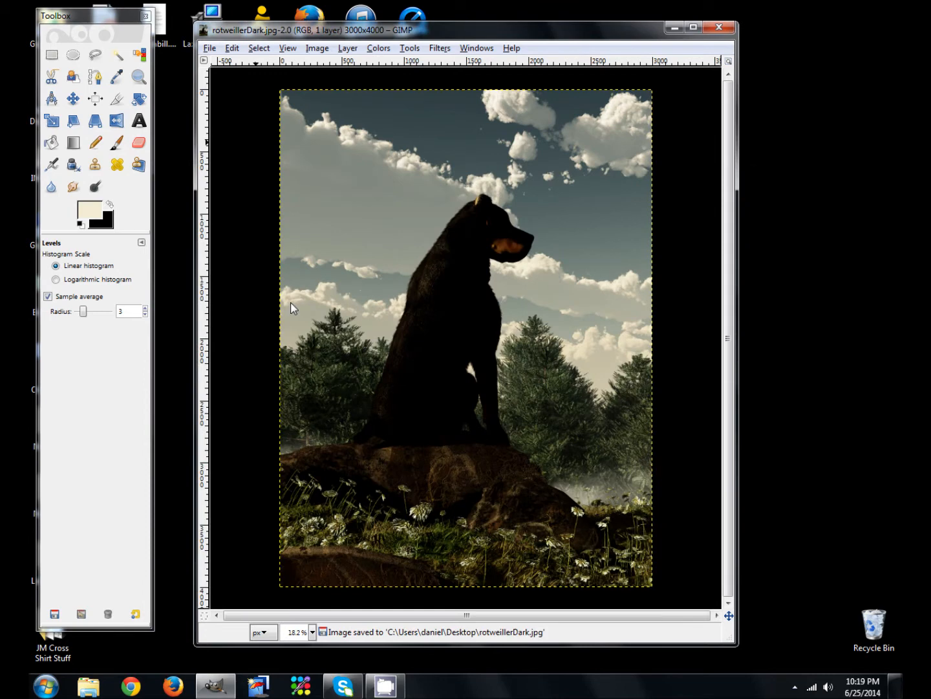
pyautogui.hotkey('ctrl', 'z')
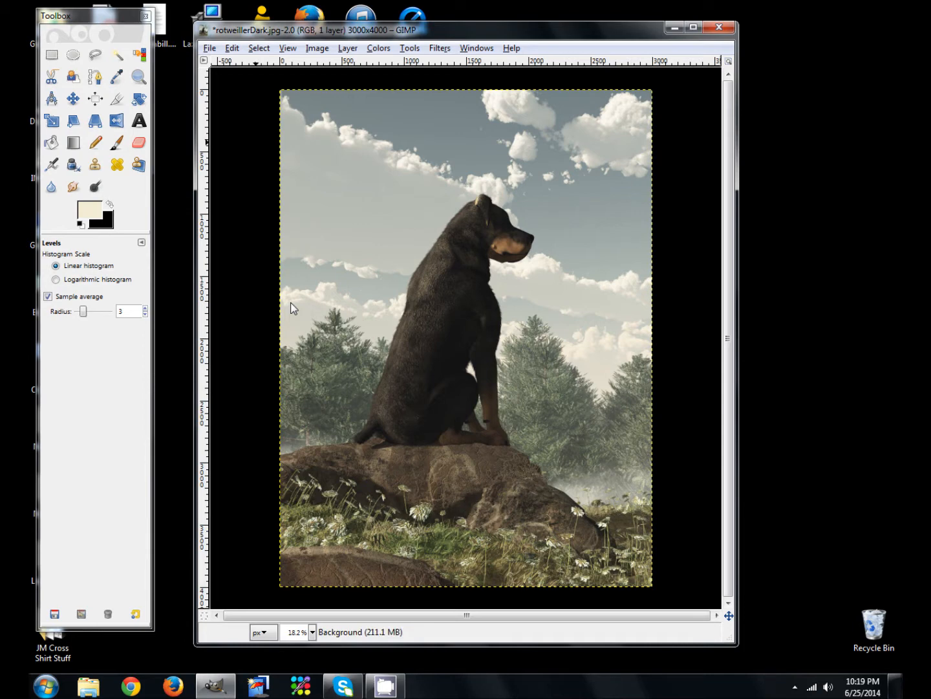
pyautogui.click(376, 49)
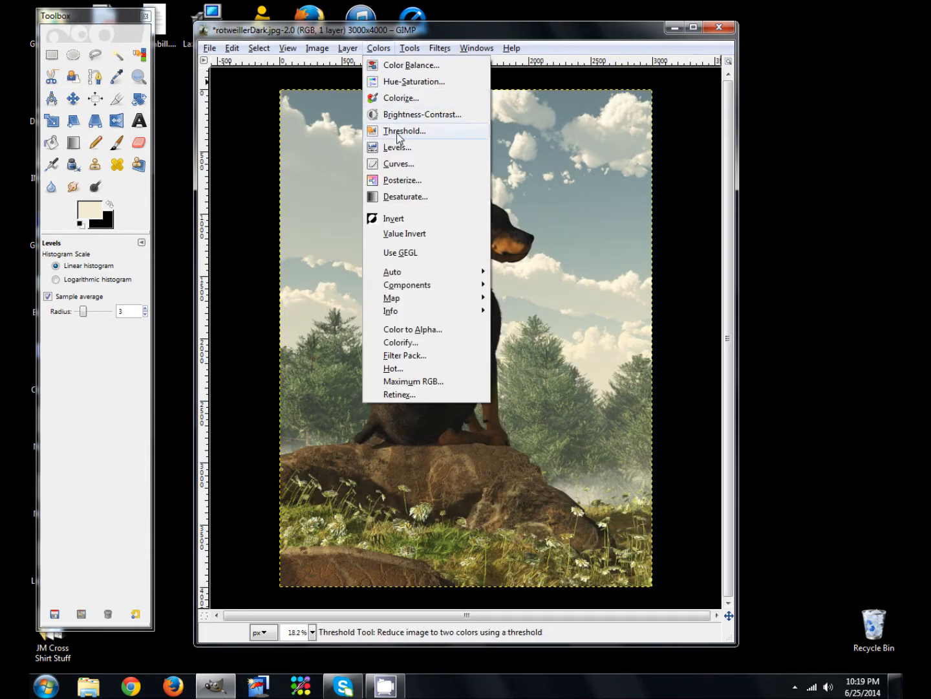
pyautogui.click(398, 163)
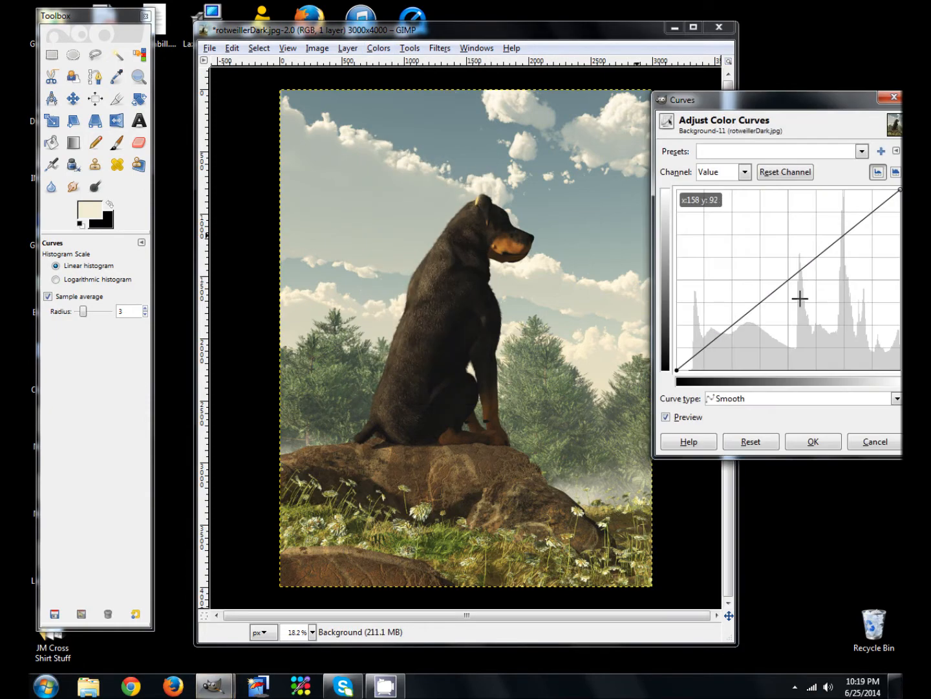
pyautogui.click(881, 440)
# - Brighten the image with Levels, setting the white input level to 203 and the gamma to 1.61
pyautogui.click(378, 50)
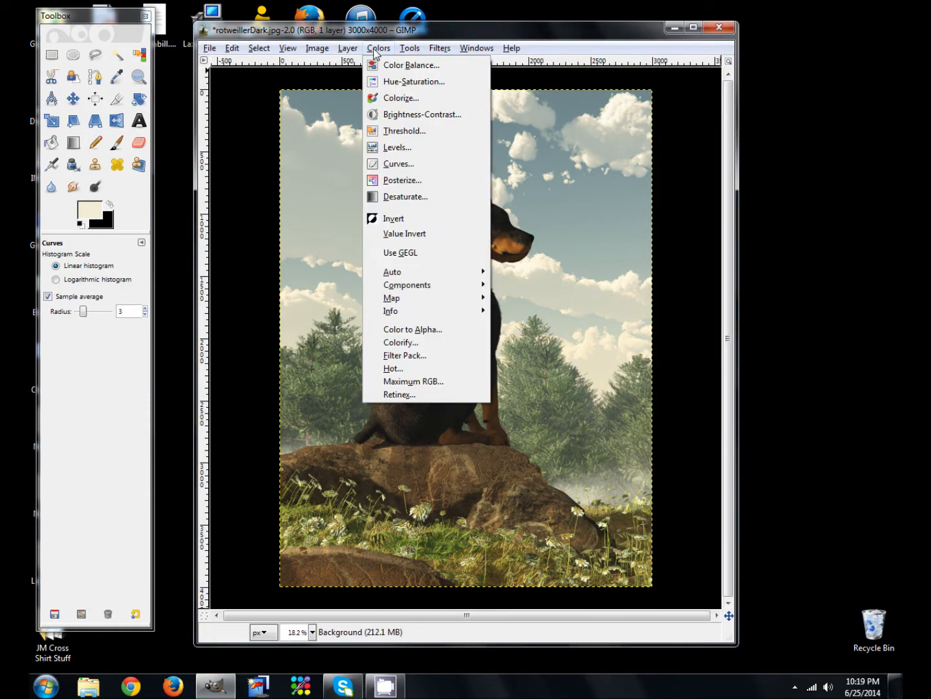
pyautogui.click(392, 146)
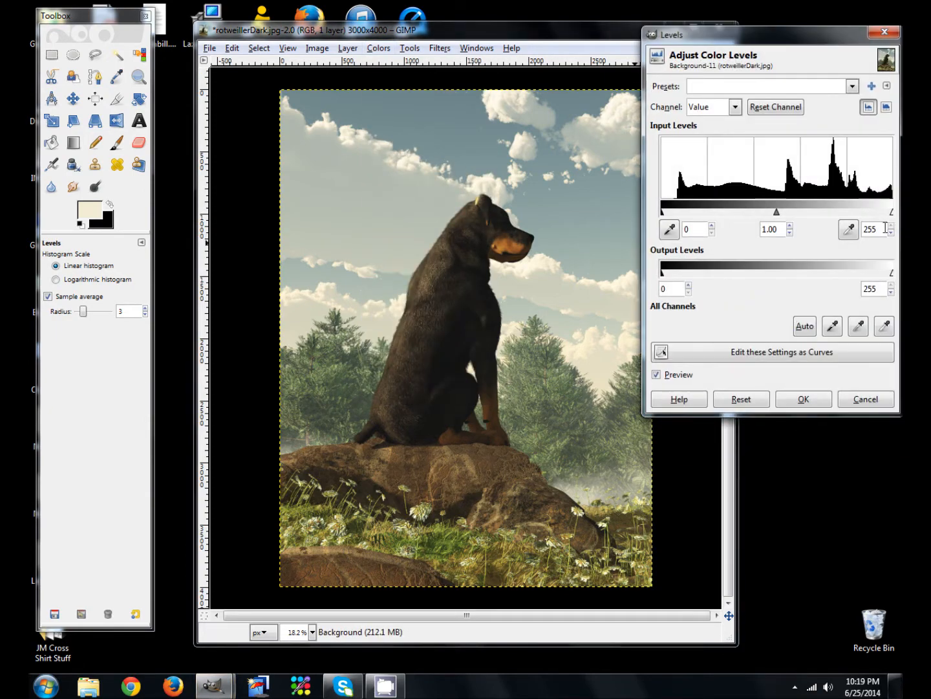
pyautogui.moveTo(894, 212); pyautogui.dragTo(846, 212)
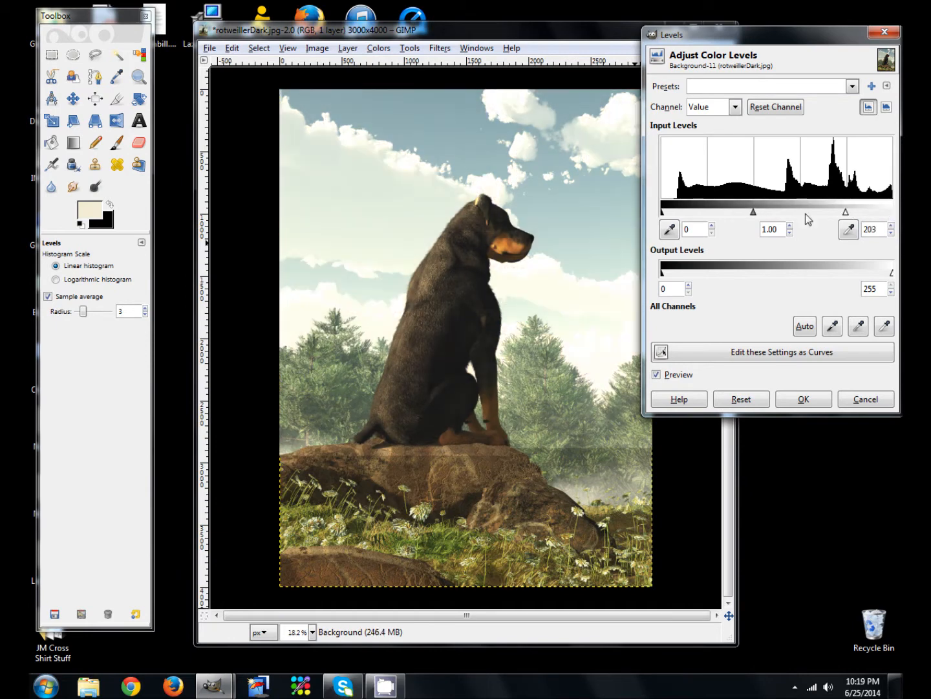
pyautogui.moveTo(754, 212); pyautogui.dragTo(735, 213)
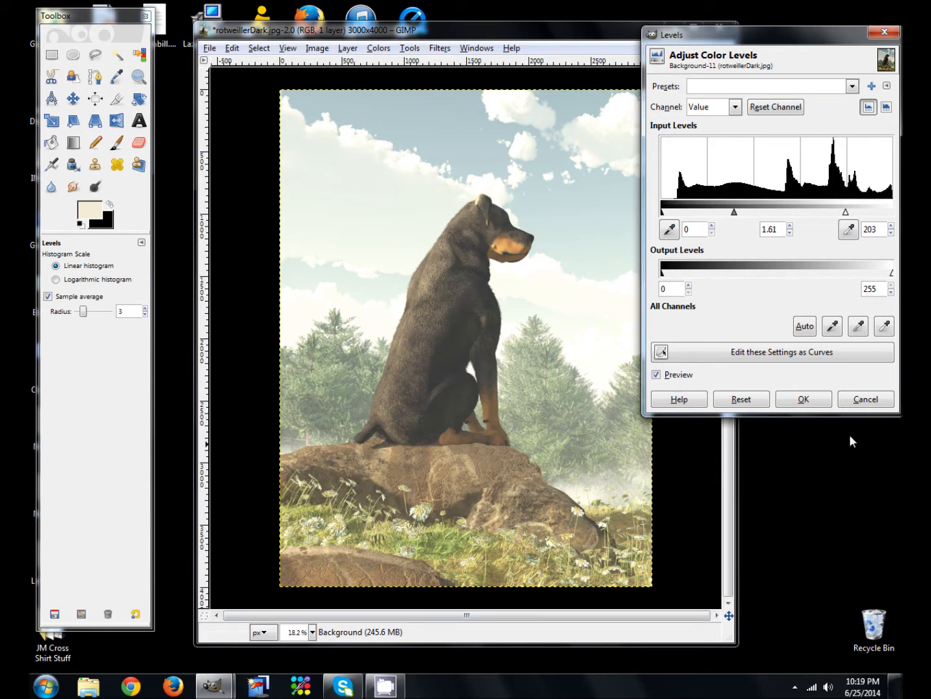
pyautogui.click(804, 398)
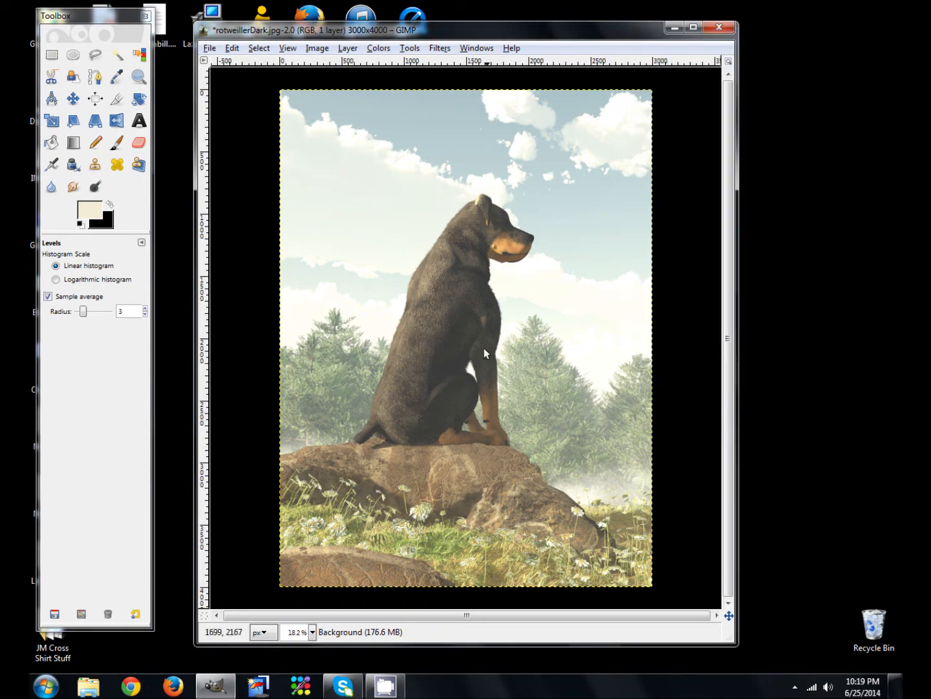
# - Save the brightened image on the Desktop as rotweillerLight.jpg, and undo the levels adjustment
pyautogui.click(213, 51)
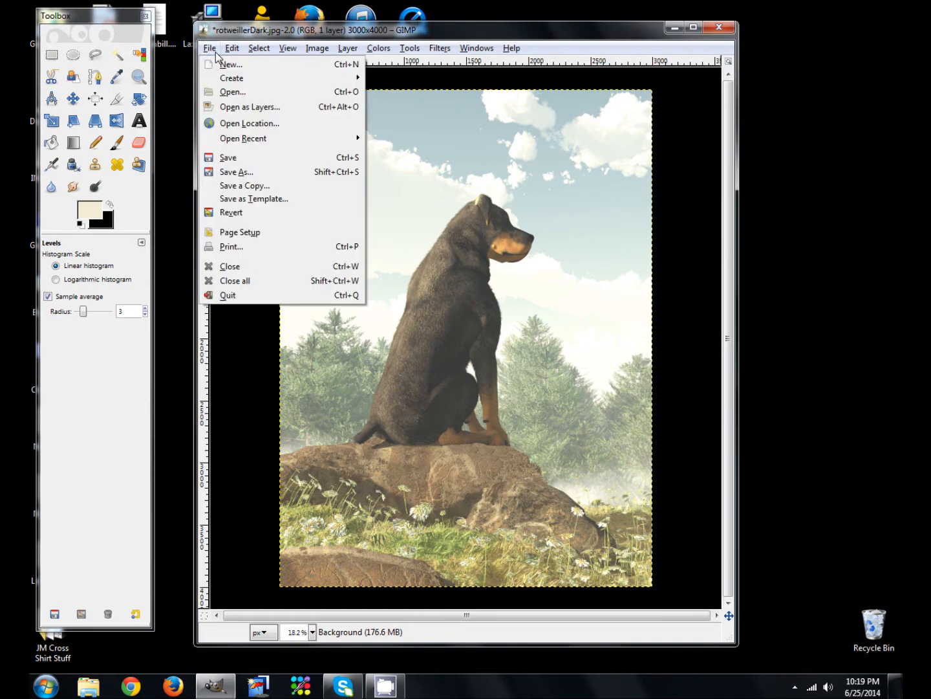
pyautogui.click(235, 172)
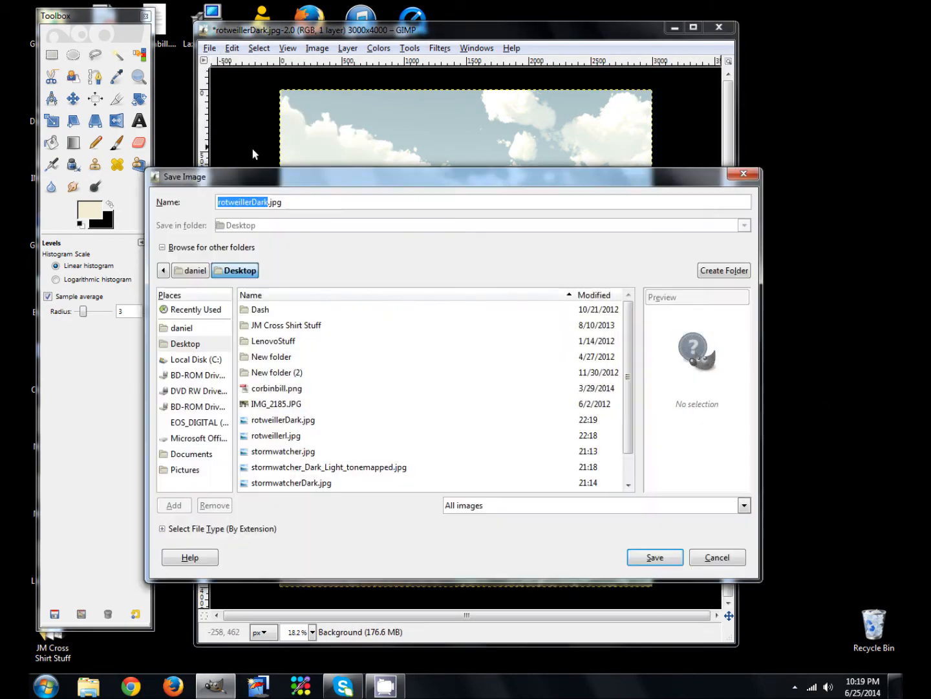
pyautogui.click(268, 201)
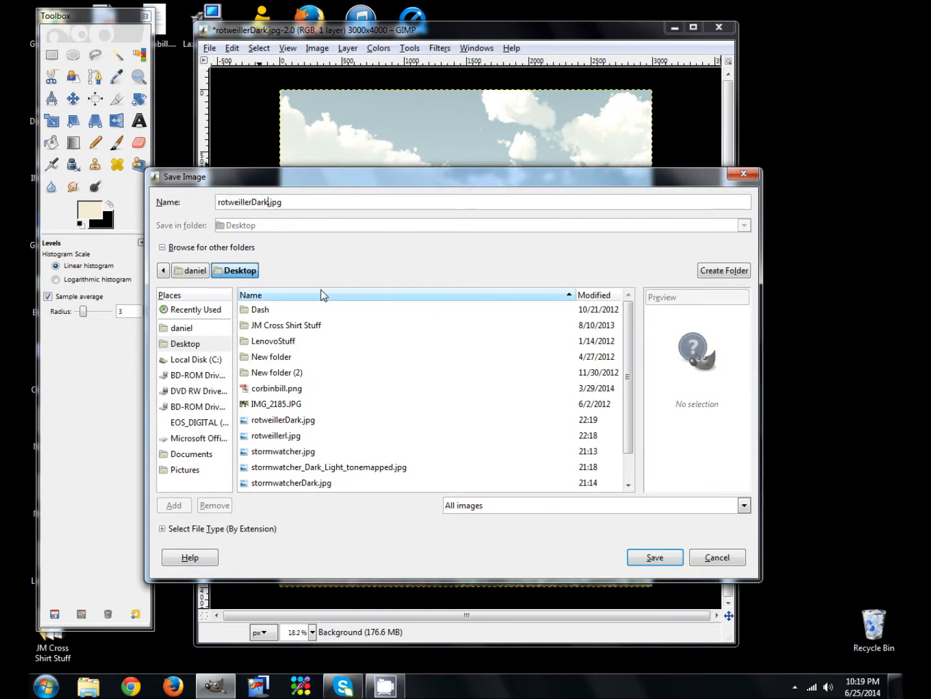
pyautogui.press('BackSpace')
pyautogui.press('BackSpace')
pyautogui.press('BackSpace')
pyautogui.press('BackSpace')
pyautogui.write('Light')
pyautogui.press('Return')
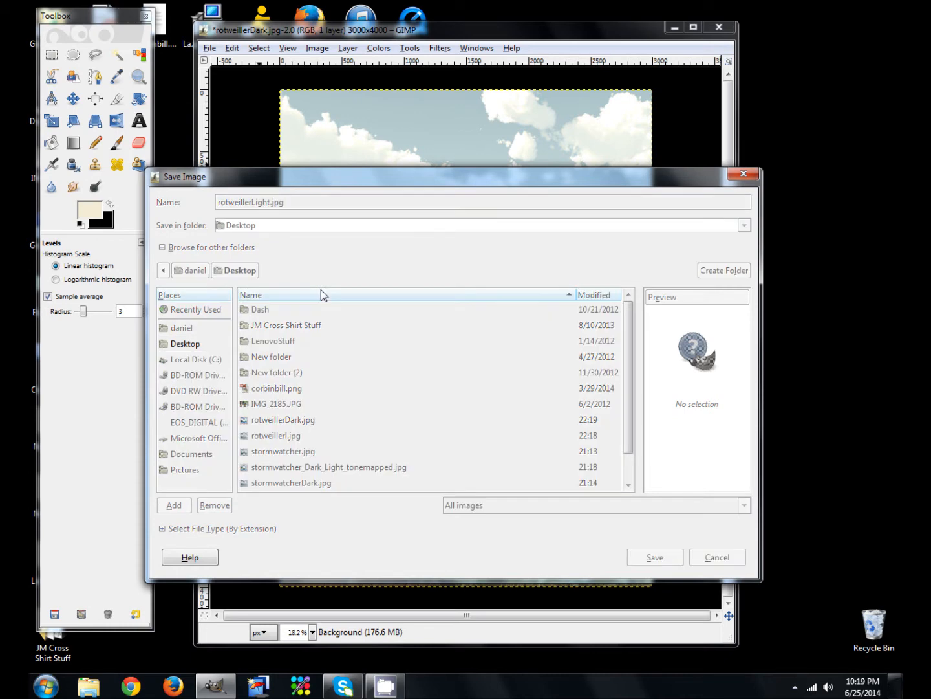
pyautogui.click(161, 200)
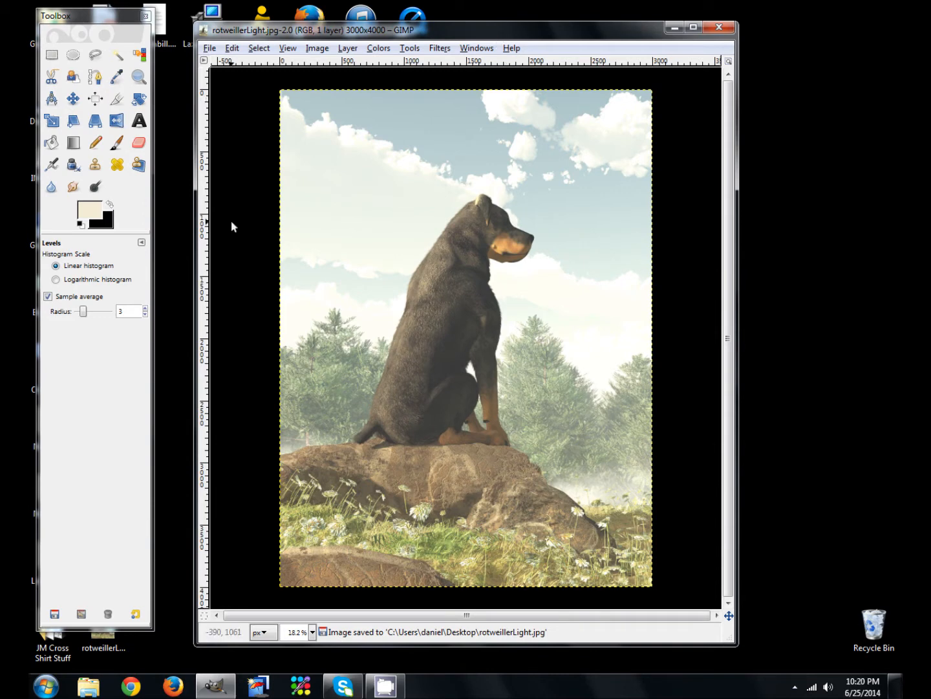
pyautogui.hotkey('ctrl', 'z')
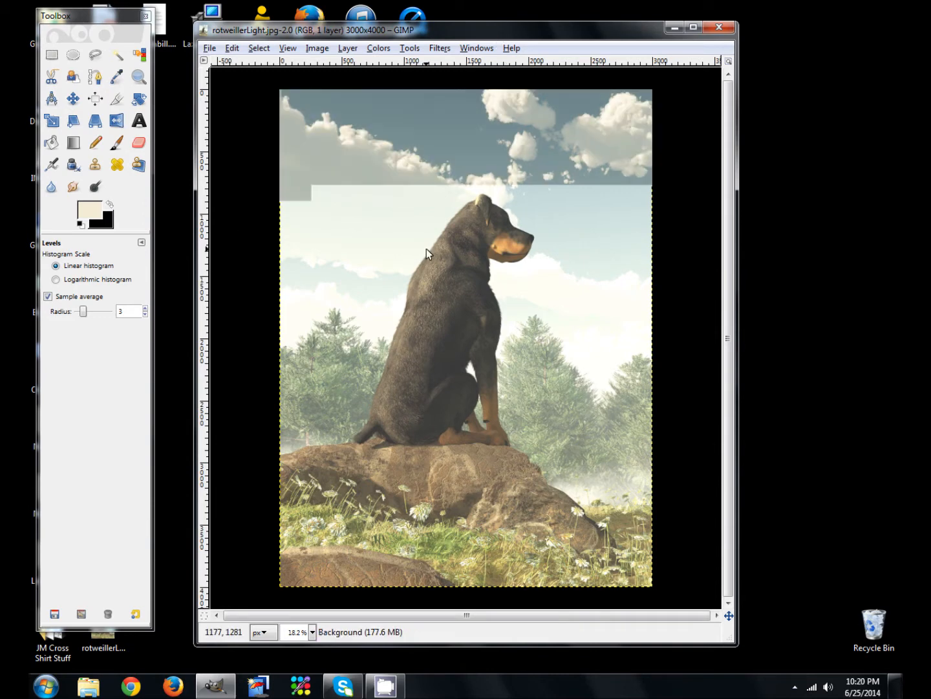
# - Switch to Photomatix Pro and choose rotweillerDark.jpg, rotweillerl.jpg and rotweillerLight.jpg from the Desktop as the bracketed photos
pyautogui.click(47, 683)
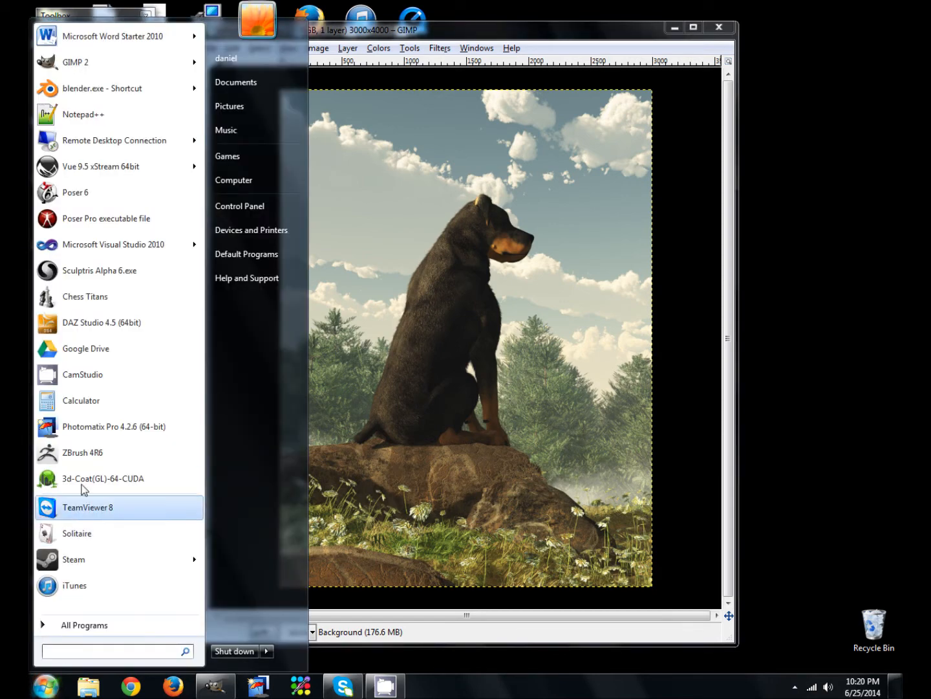
pyautogui.click(343, 545)
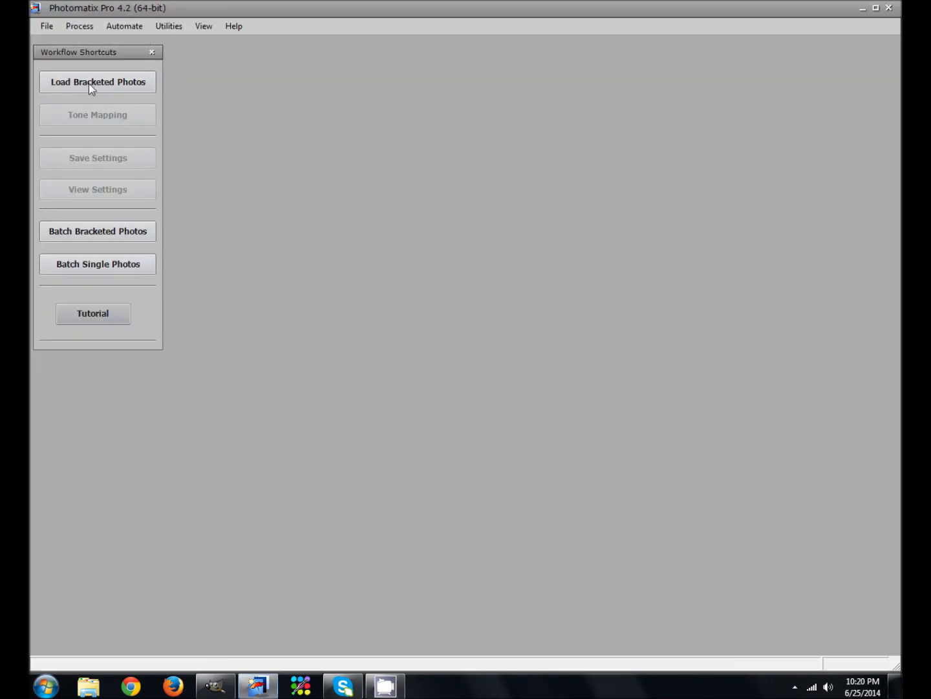
pyautogui.click(84, 84)
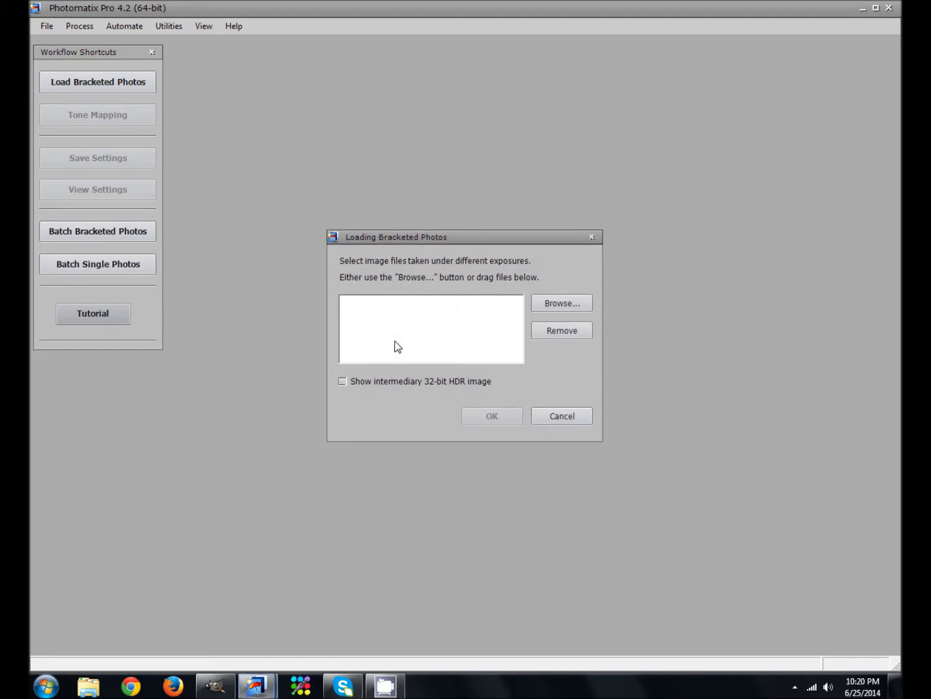
pyautogui.click(578, 306)
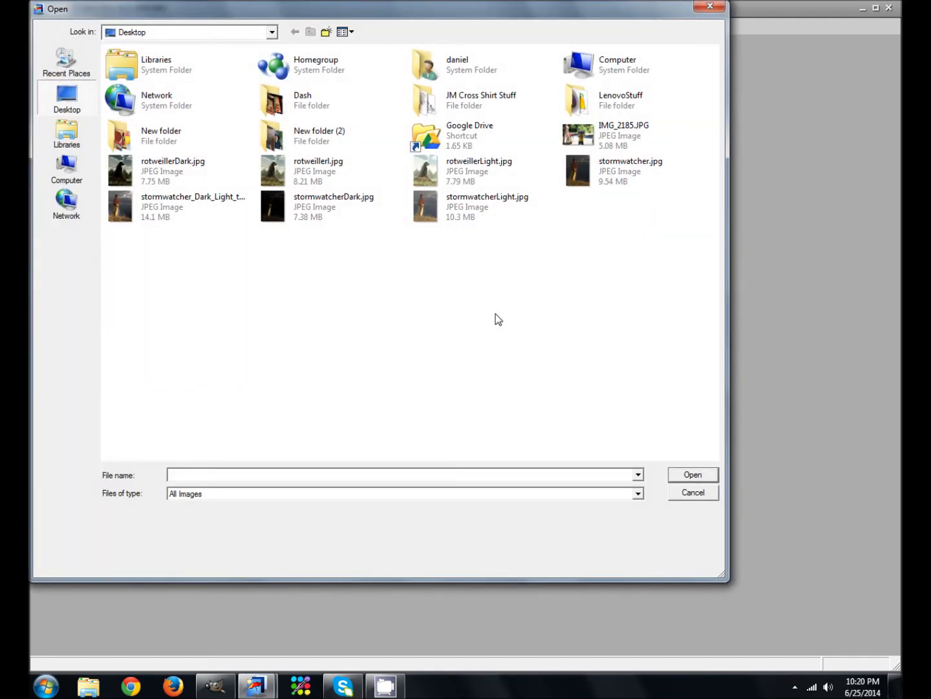
pyautogui.click(158, 176)
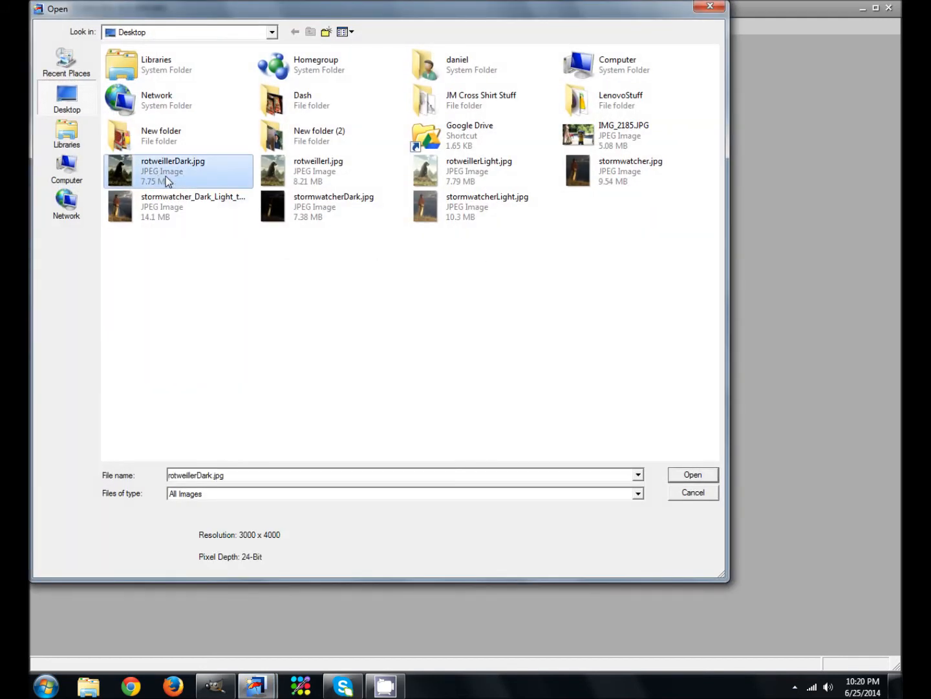
pyautogui.keyDown('ctrl'); pyautogui.click(323, 180); pyautogui.keyUp('ctrl')
pyautogui.keyDown('ctrl'); pyautogui.click(480, 179); pyautogui.keyUp('ctrl')
pyautogui.click(692, 475)
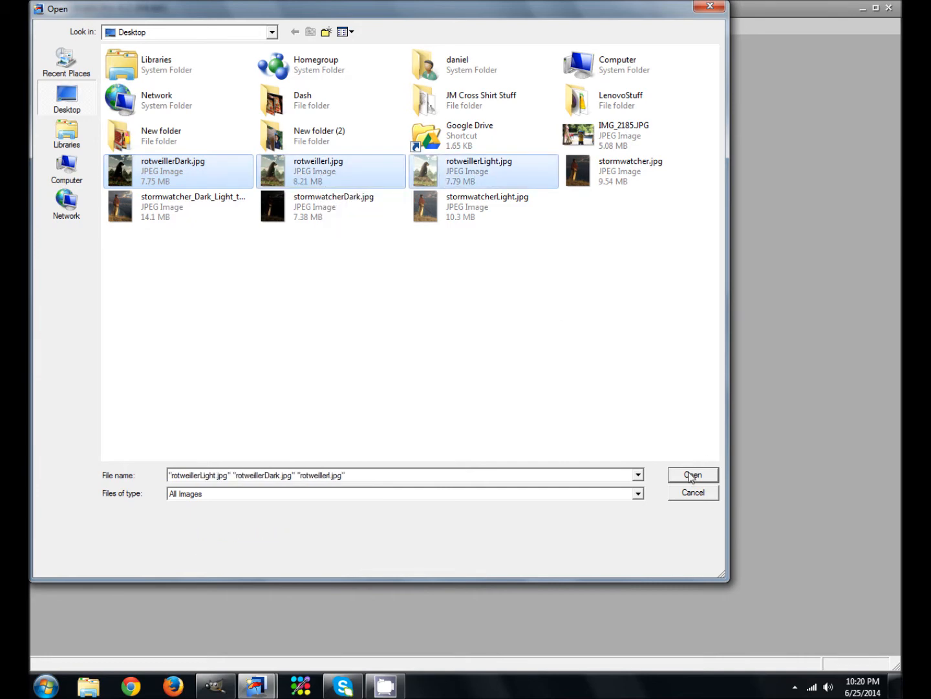
# - Load the bracketed photos with an E.V. spacing of 2 and no preprocessing options enabled
pyautogui.click(490, 423)
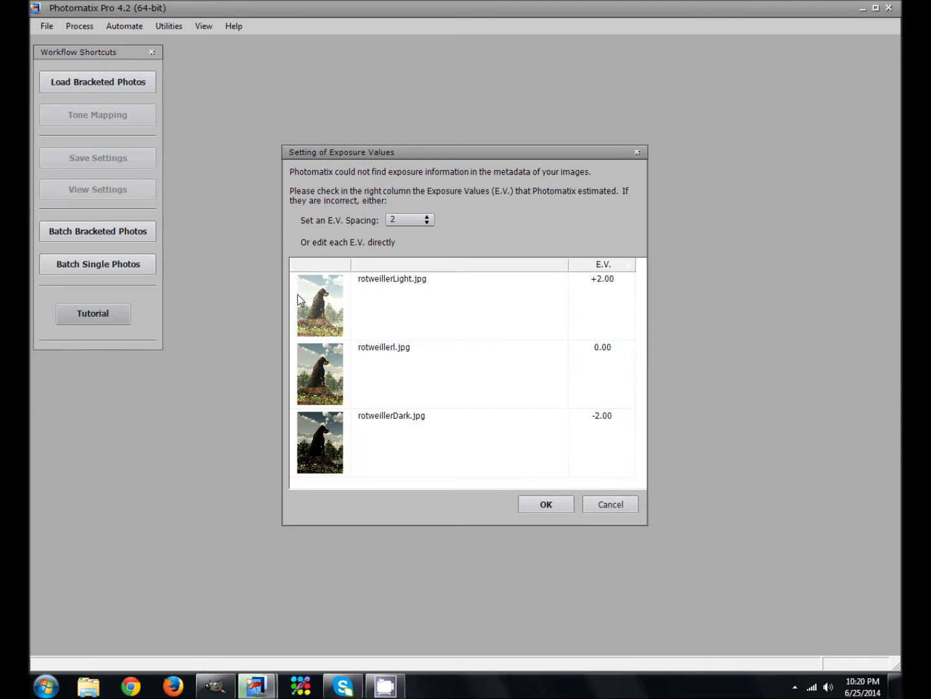
pyautogui.click(545, 504)
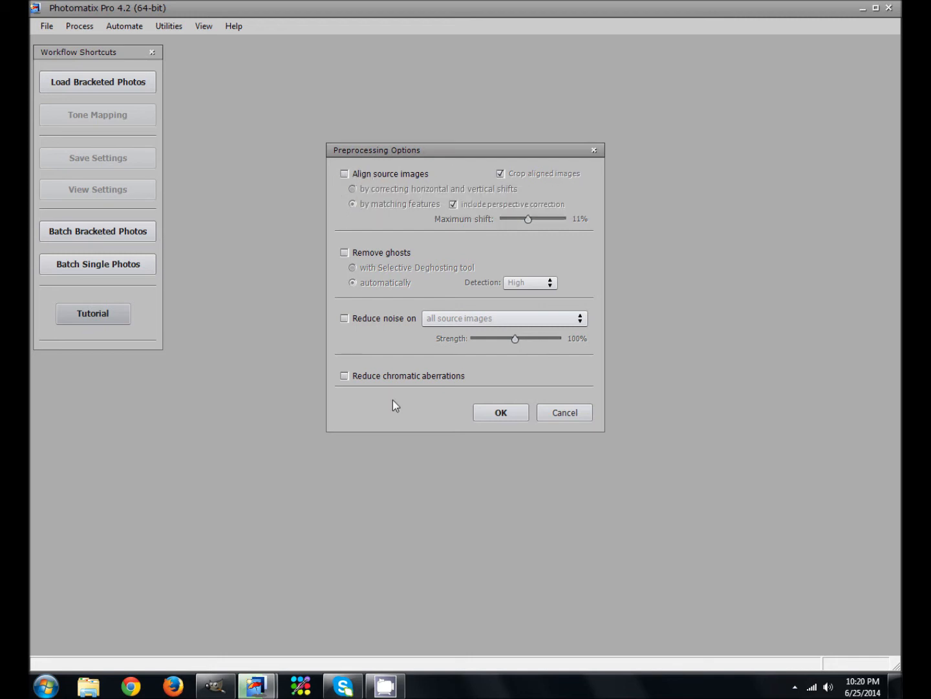
pyautogui.click(493, 413)
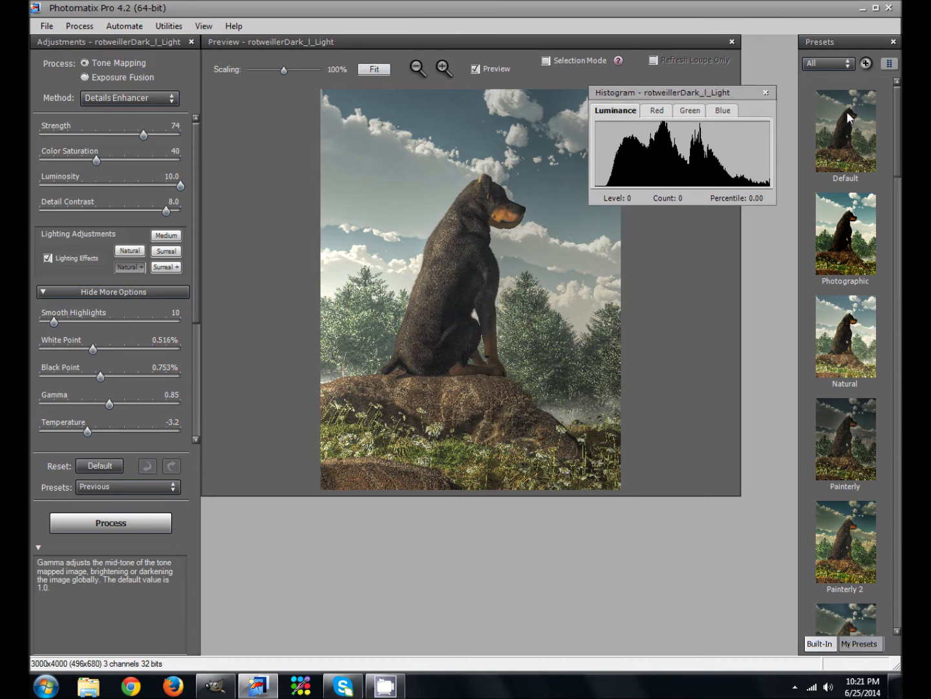
# - Try the Default, Photographic and Natural presets, adjusting Natural to Strength 5.4 and Blending Point 4.9
pyautogui.click(848, 145)
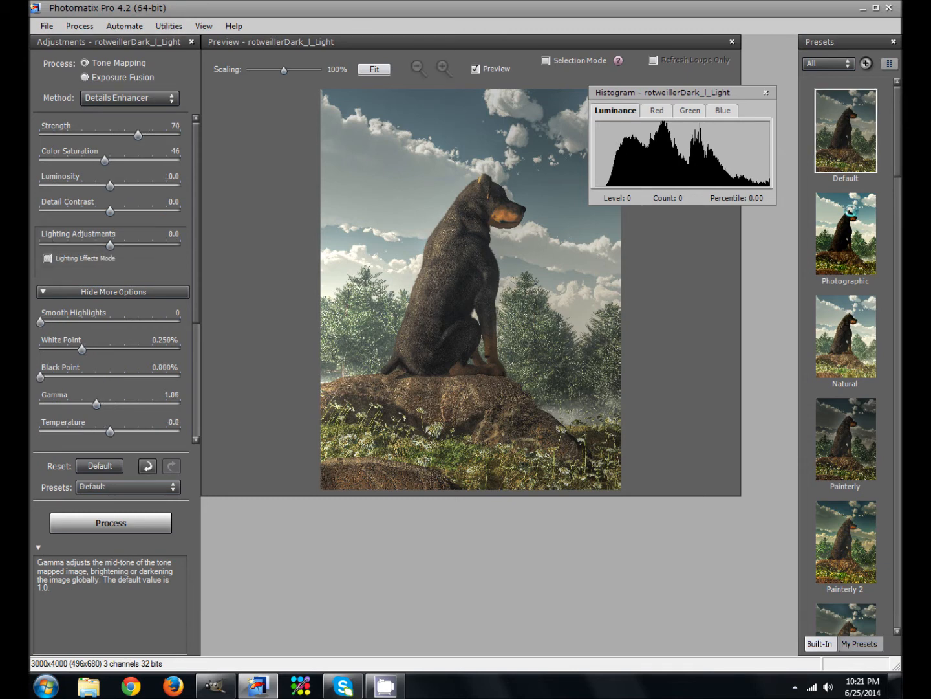
pyautogui.click(847, 247)
pyautogui.click(849, 350)
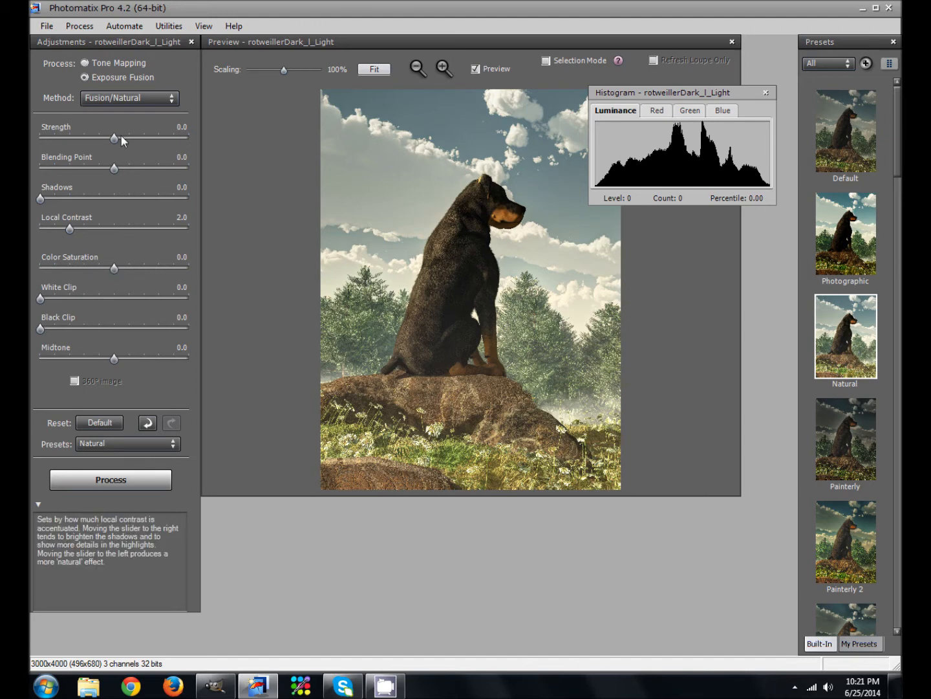
pyautogui.moveTo(114, 138); pyautogui.dragTo(102, 143)
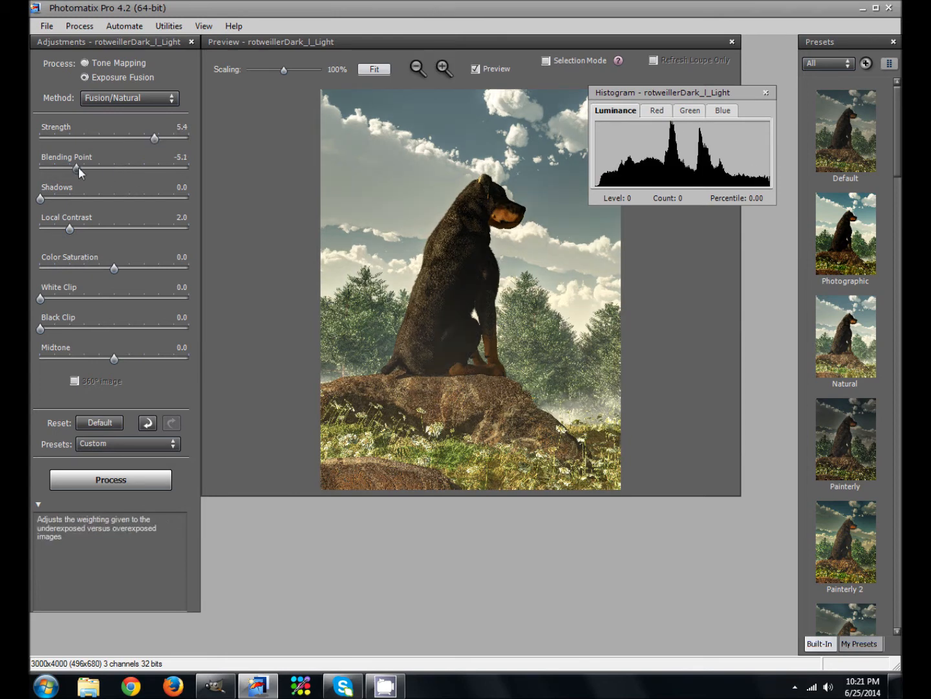
pyautogui.moveTo(79, 166); pyautogui.dragTo(154, 168)
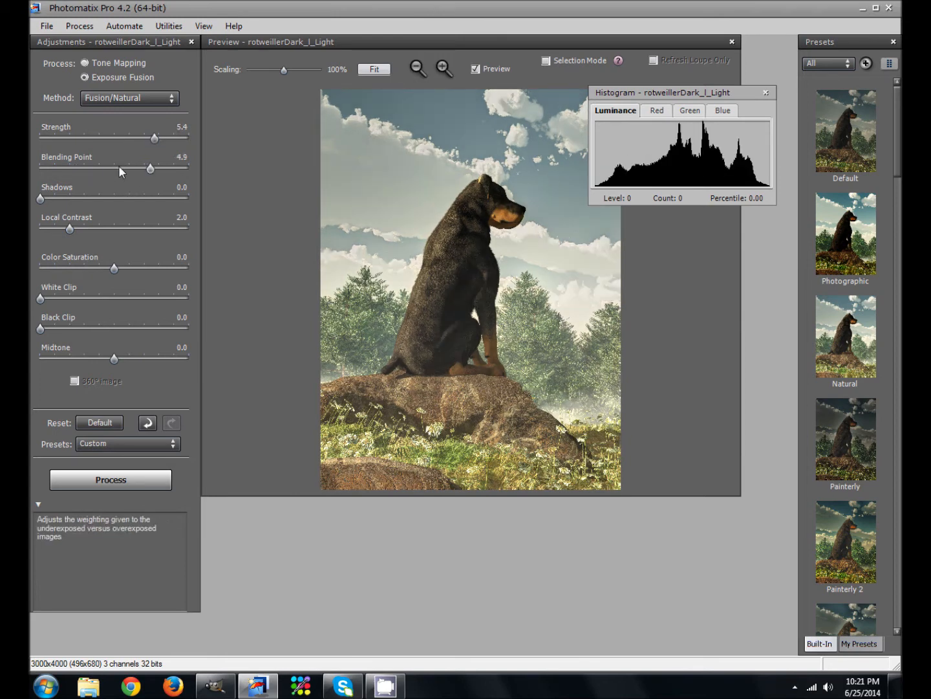
# - Apply the built-in Enhanced preset to the merged image
pyautogui.scroll(-4, 876, 415)
pyautogui.scroll(-8, 876, 417)
pyautogui.scroll(2, 875, 416)
pyautogui.click(865, 360)
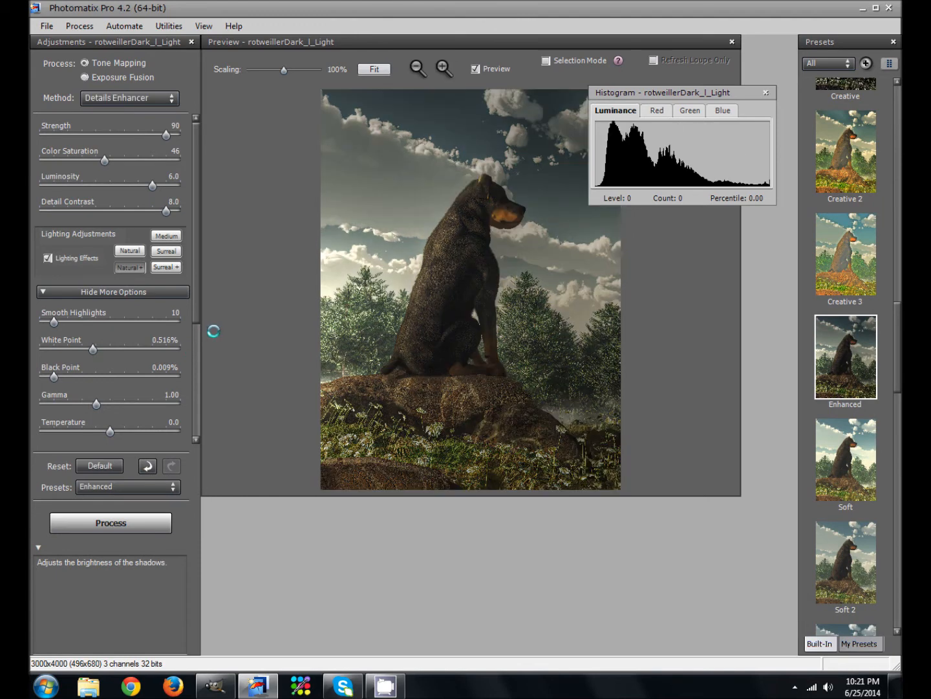
# - Adjust the tone mapping to a Gamma of 0.79, a Black Point of 0.161% and a Temperature of -1.6
pyautogui.moveTo(193, 319); pyautogui.dragTo(183, 403)
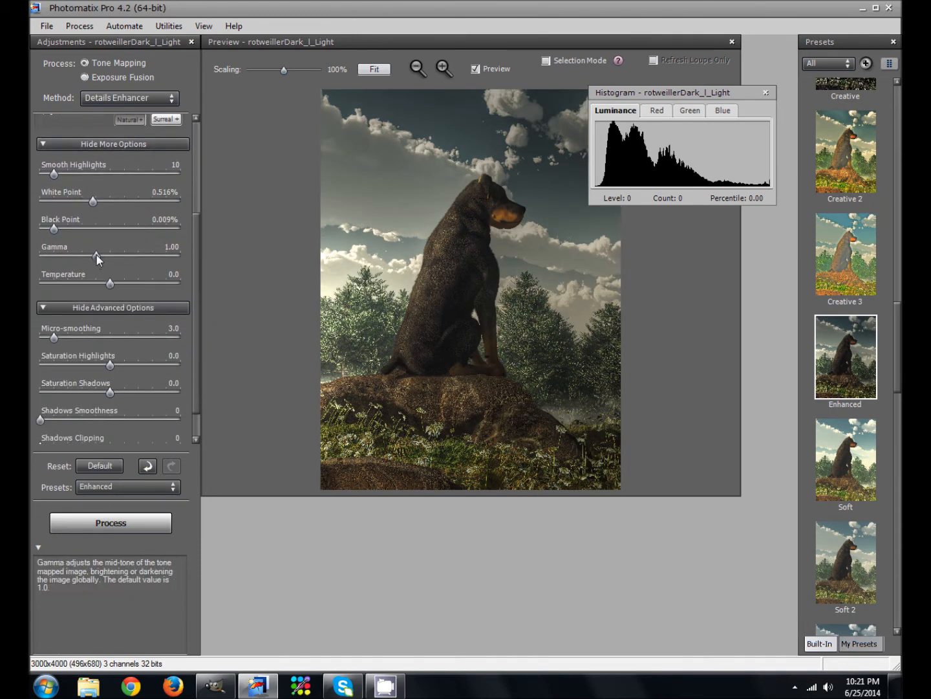
pyautogui.moveTo(108, 254); pyautogui.dragTo(118, 258)
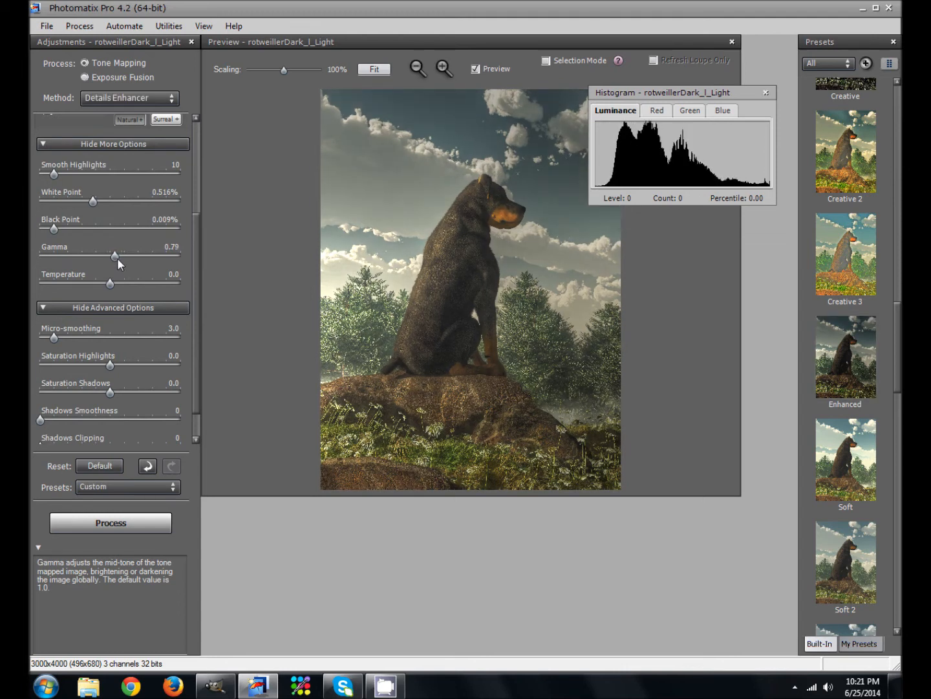
pyautogui.moveTo(192, 406); pyautogui.dragTo(204, 335)
pyautogui.moveTo(71, 343); pyautogui.dragTo(77, 343)
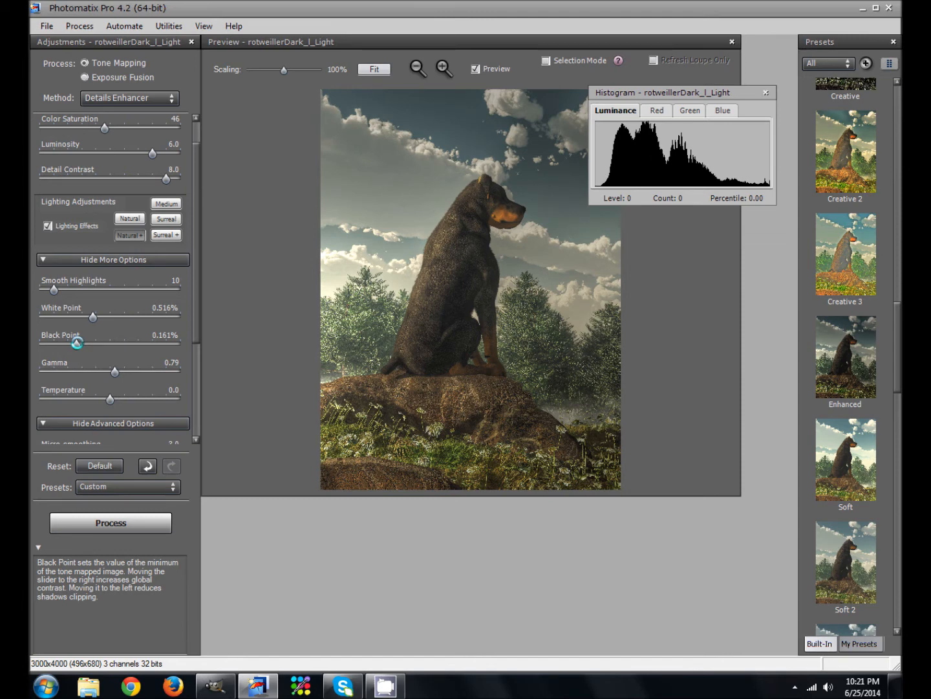
pyautogui.moveTo(196, 333); pyautogui.dragTo(196, 369)
pyautogui.moveTo(108, 329); pyautogui.dragTo(98, 329)
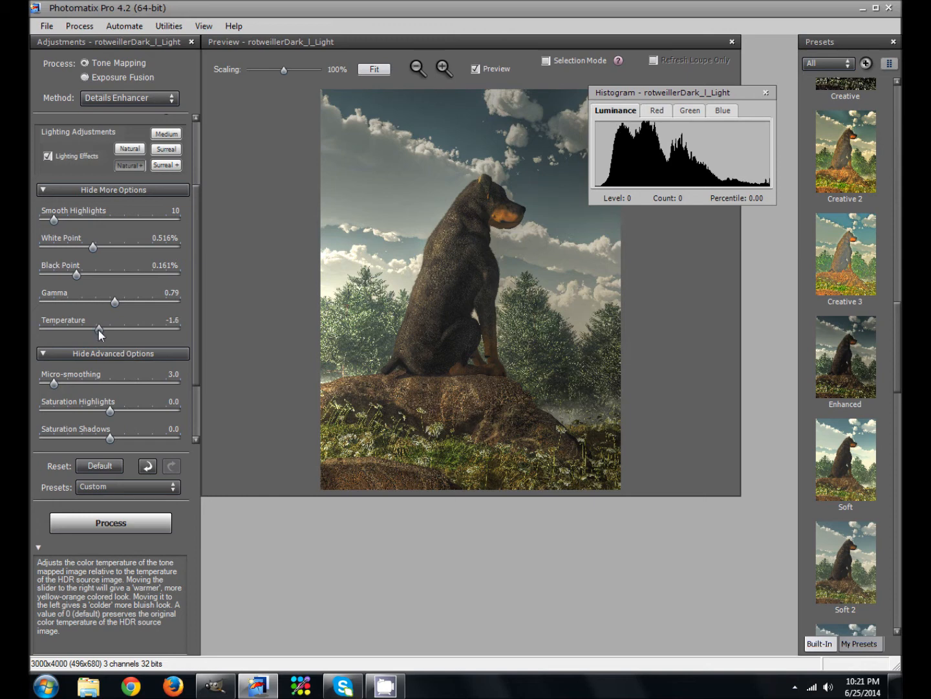
pyautogui.moveTo(198, 356); pyautogui.dragTo(191, 250)
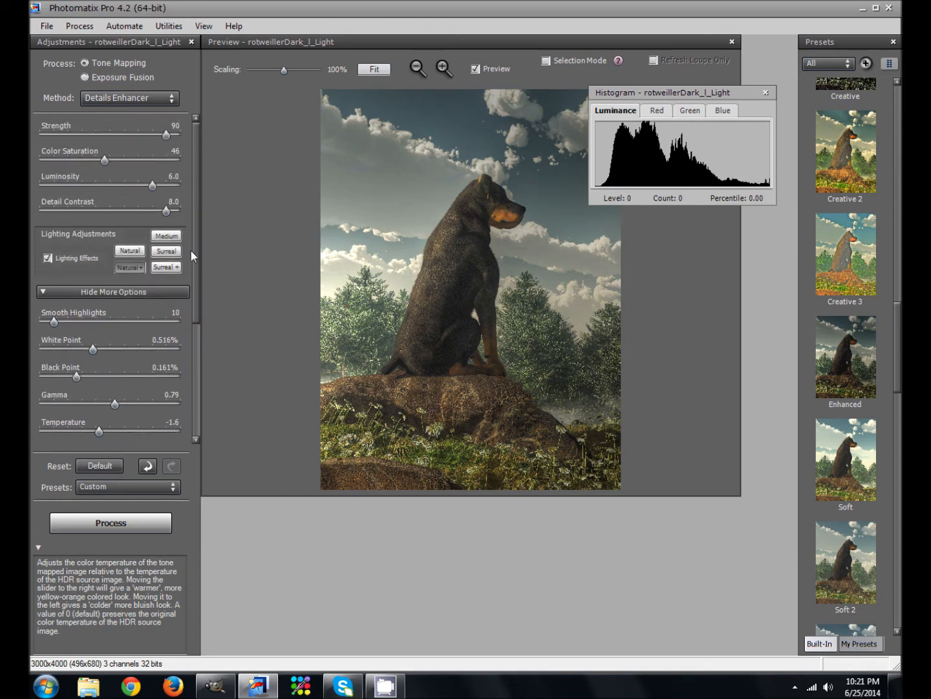
pyautogui.moveTo(104, 160)
pyautogui.mouseDown()
pyautogui.moveTo(118, 157)
pyautogui.moveTo(104, 160)
pyautogui.mouseUp()
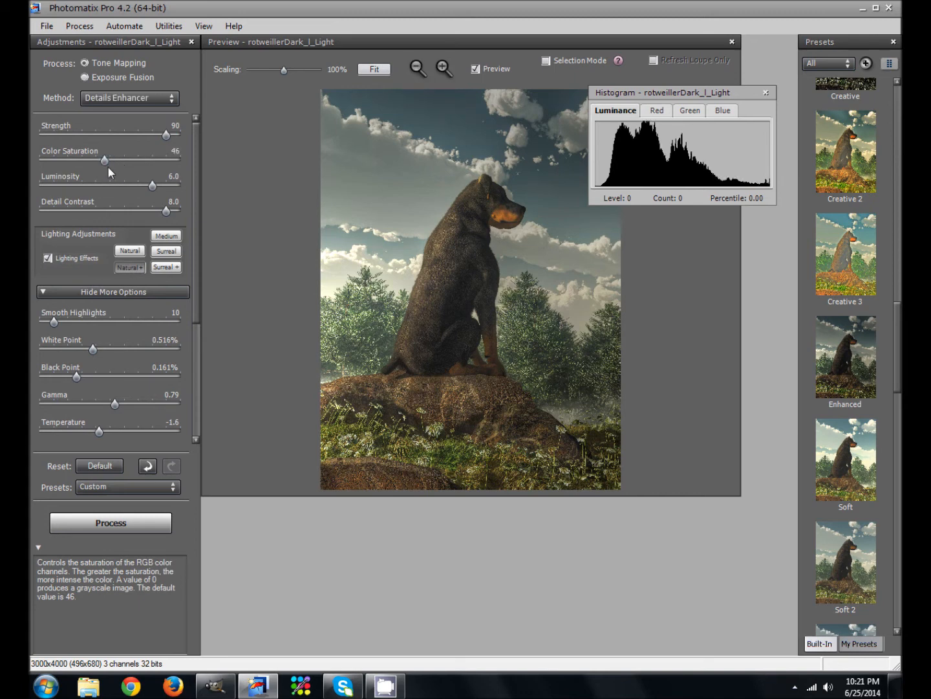
# - Process the image without finishing touches and save it on the Desktop as rotweillerDark_l_Light_tonemapped.jpg
pyautogui.click(133, 525)
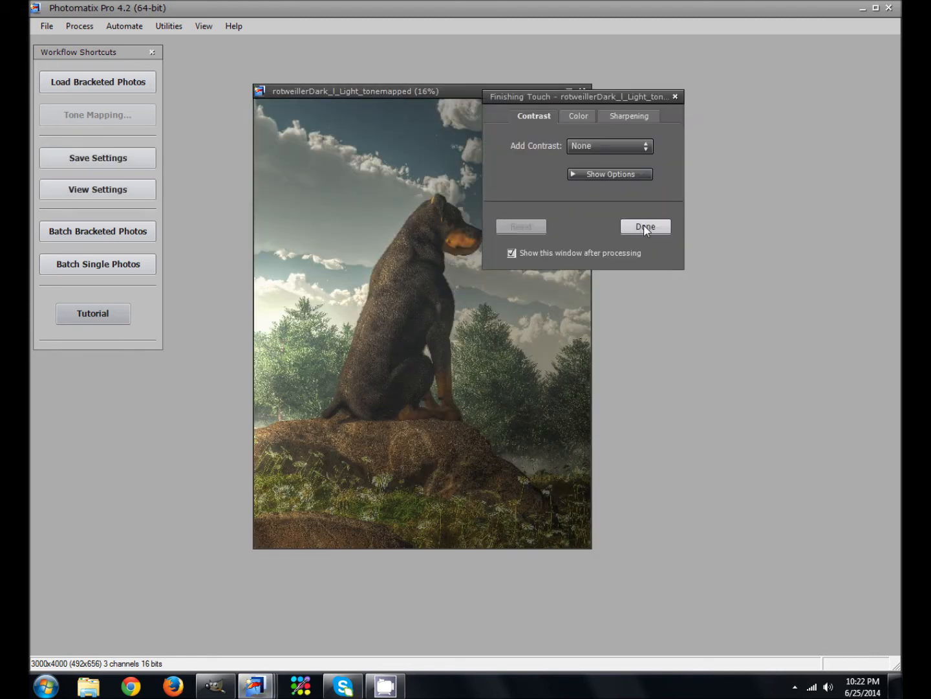
pyautogui.click(645, 228)
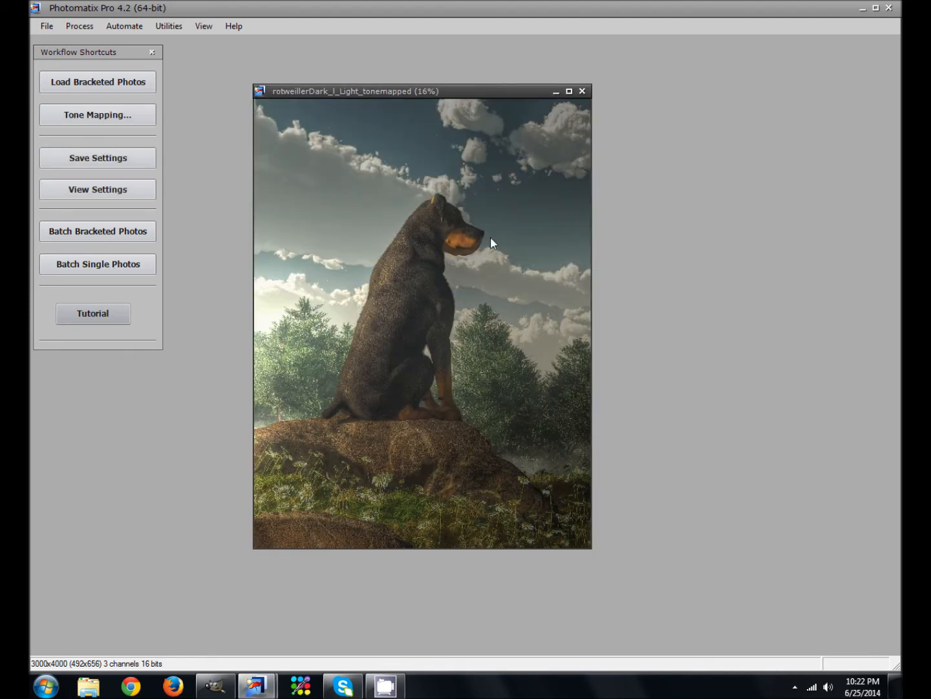
pyautogui.click(47, 27)
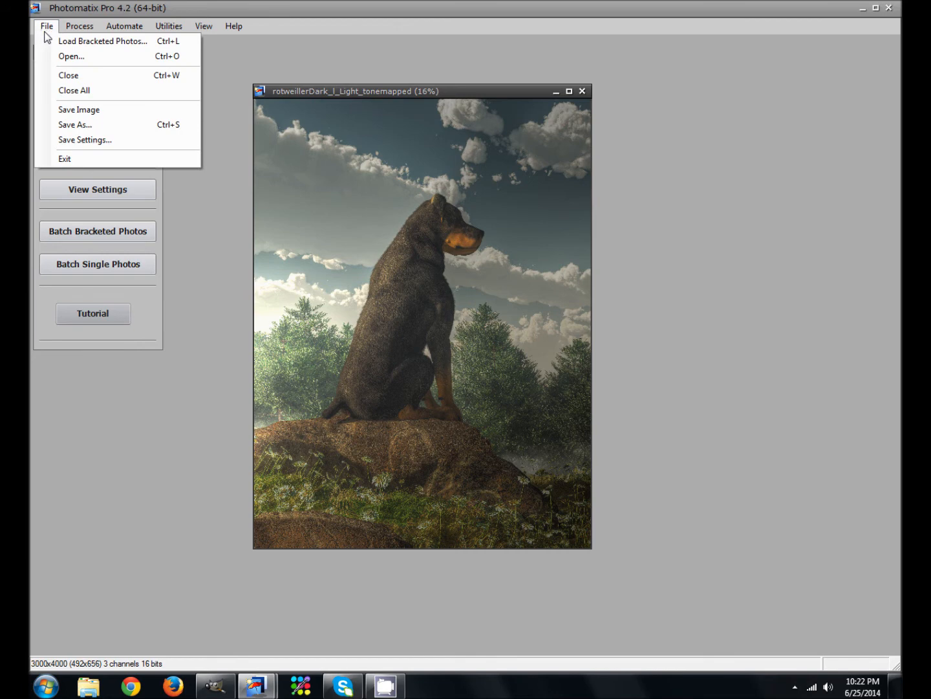
pyautogui.click(79, 110)
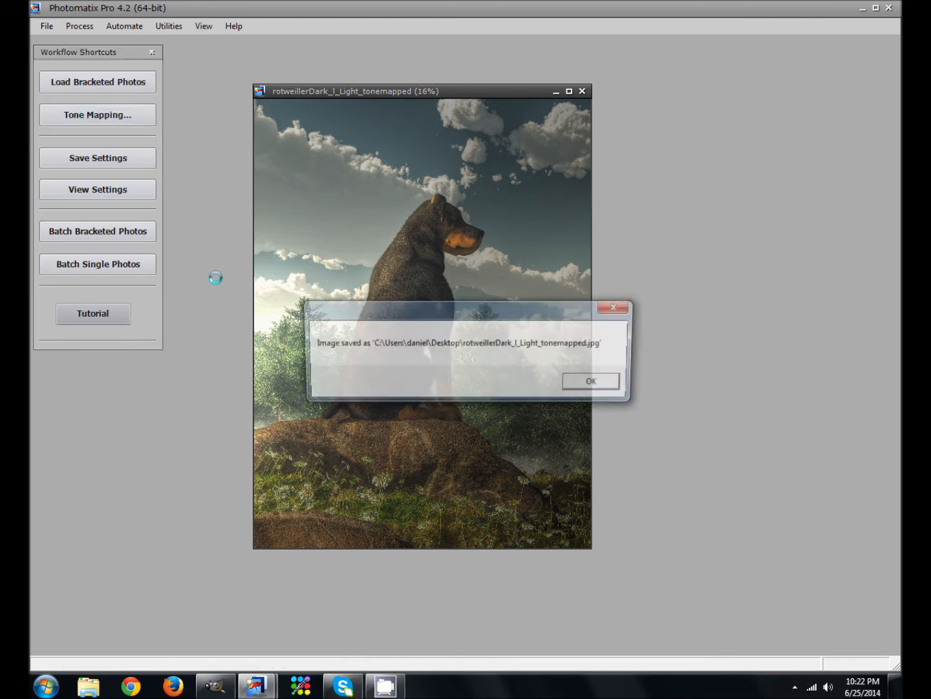
pyautogui.click(597, 383)
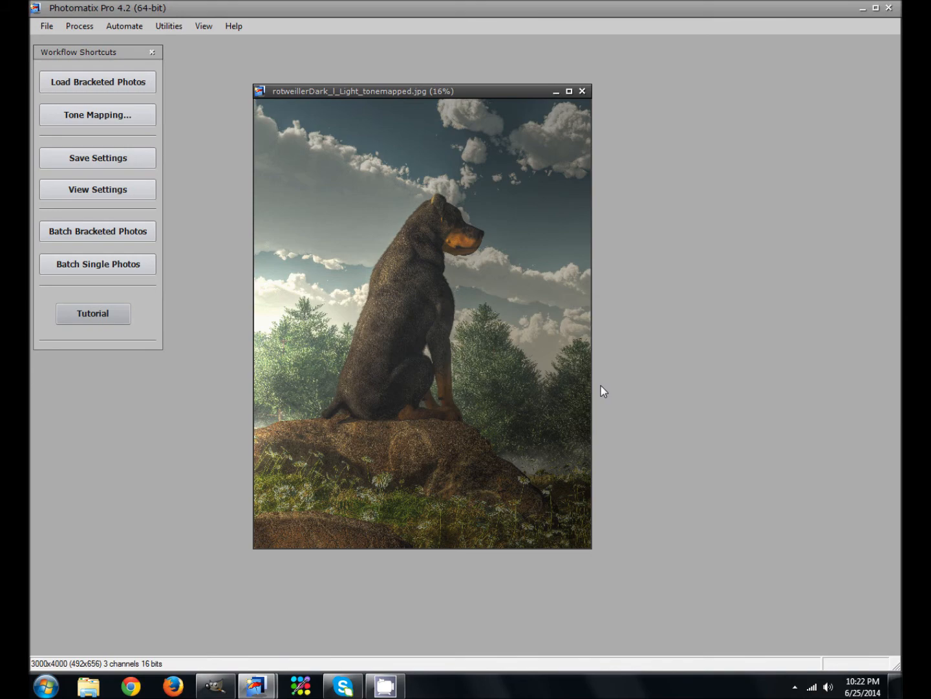
# - Close Photomatix Pro and add rotweillerDark_l_Light_tonemapped.jpg as a layer to the rottweiler image open in GIMP
pyautogui.click(893, 9)
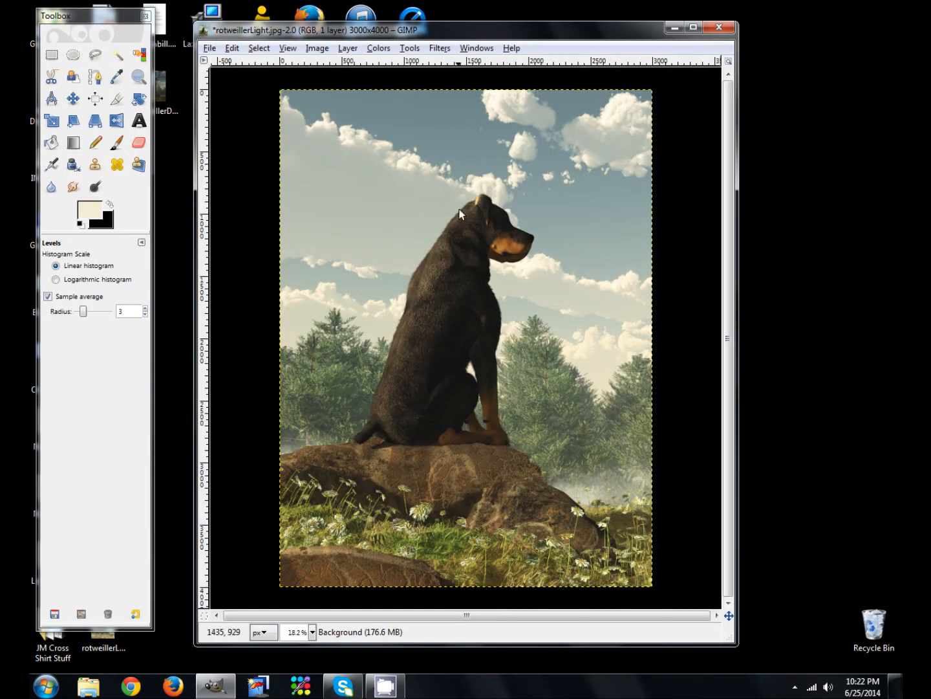
pyautogui.click(210, 48)
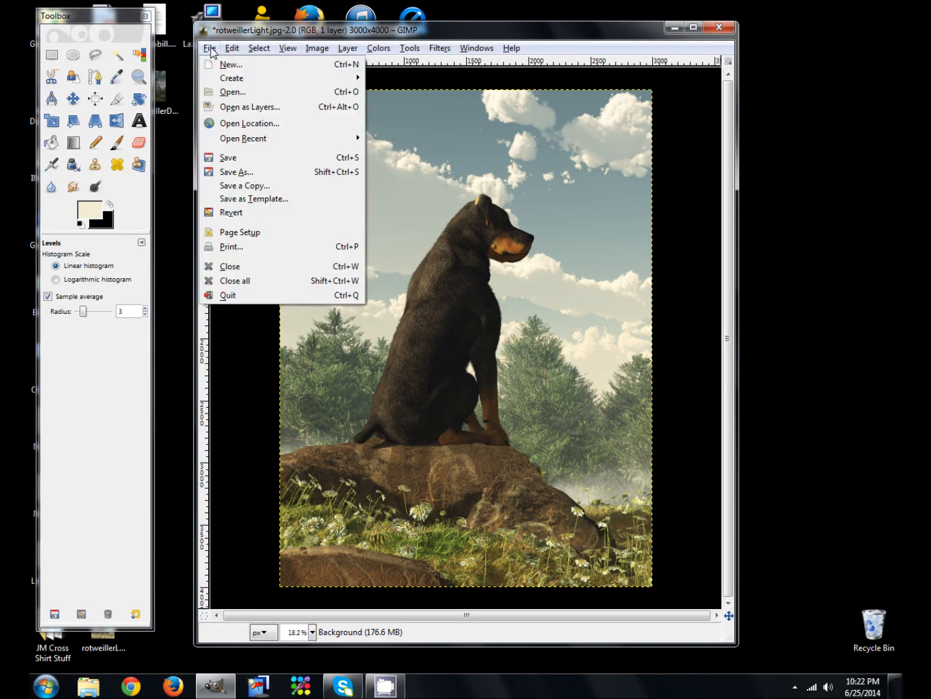
pyautogui.click(257, 108)
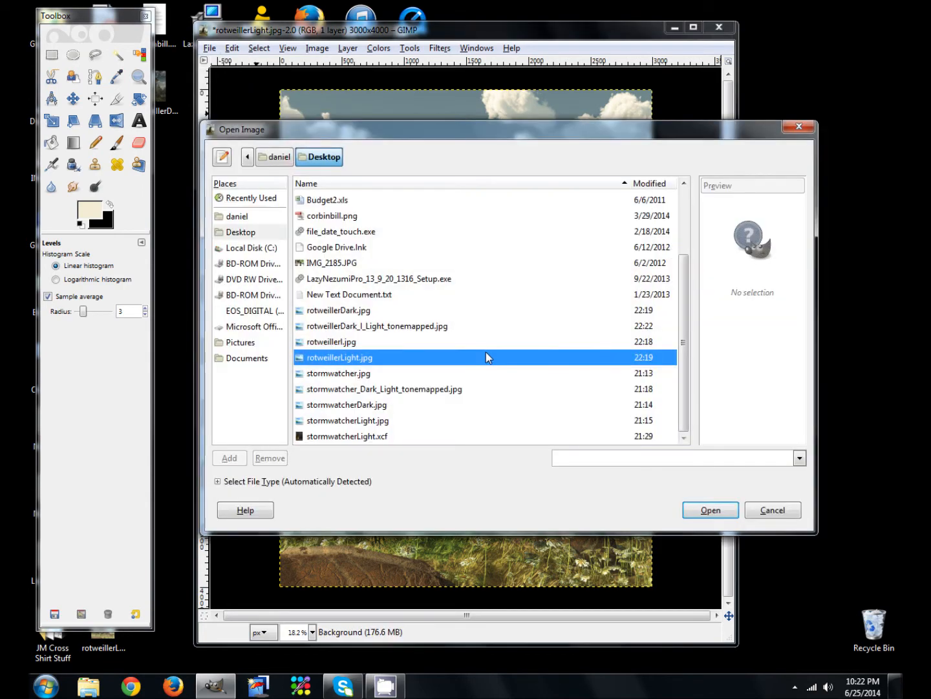
pyautogui.click(350, 327)
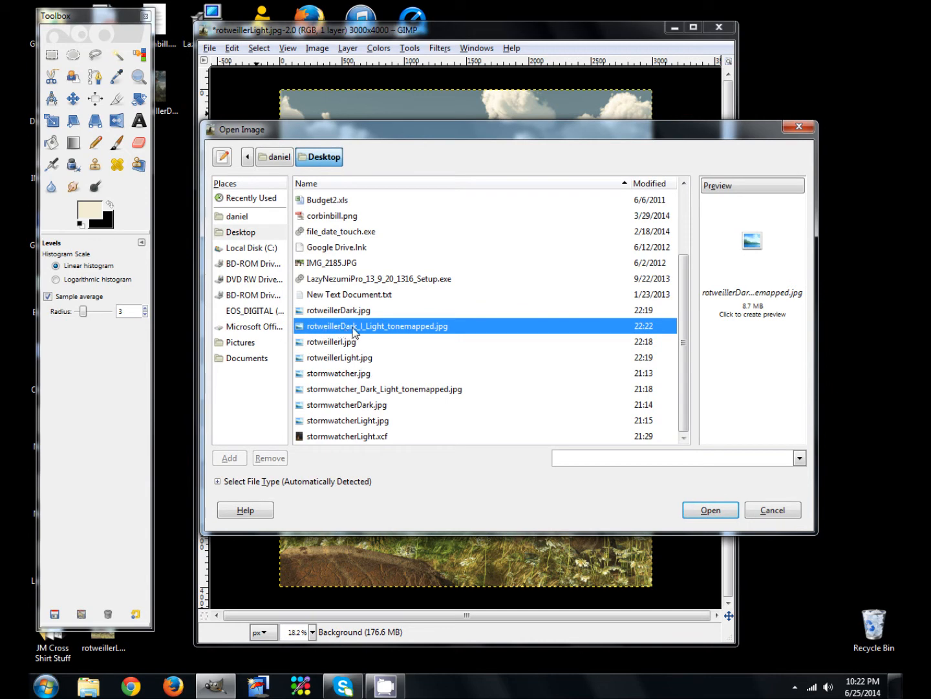
pyautogui.press('Return')
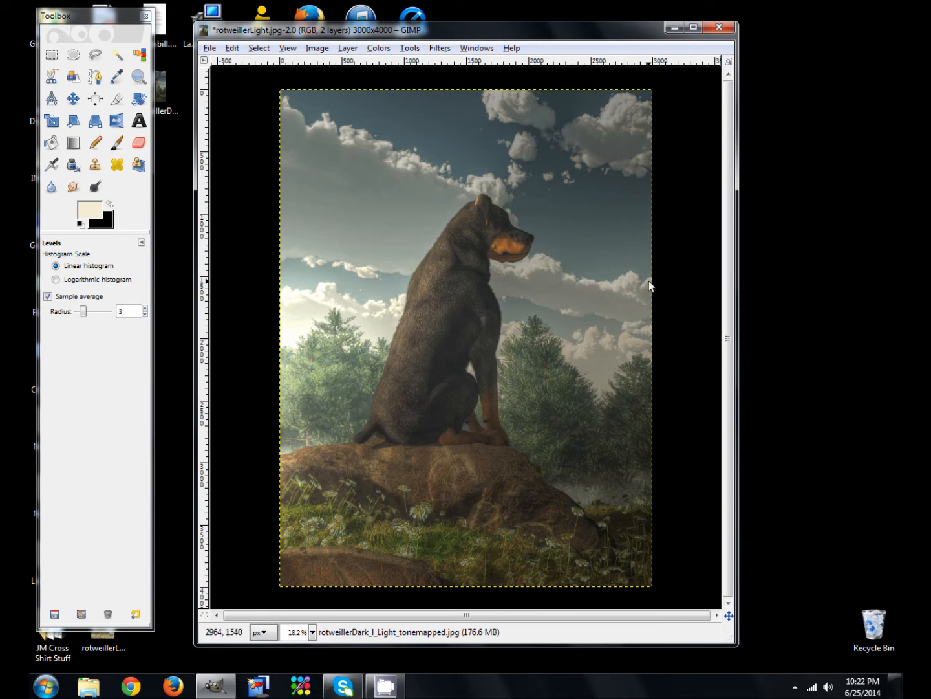
# - Show the layer list beside the image and toggle the tone-mapped layer's visibility to compare it with the Background layer
pyautogui.hotkey('ctrl', 'l')
pyautogui.moveTo(660, 187); pyautogui.dragTo(816, 90)
pyautogui.click(755, 178)
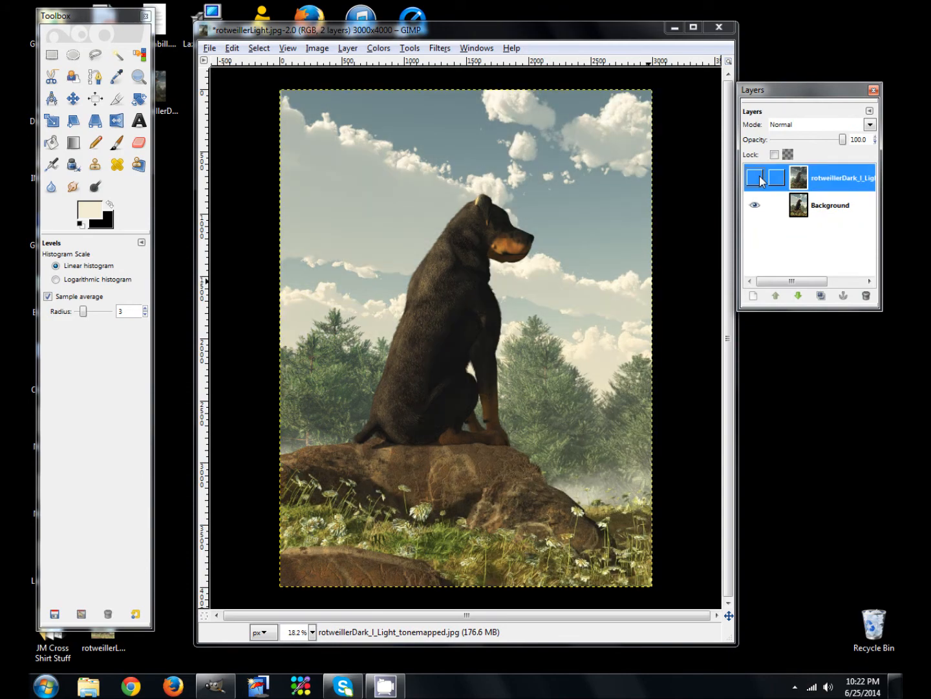
pyautogui.click(755, 178)
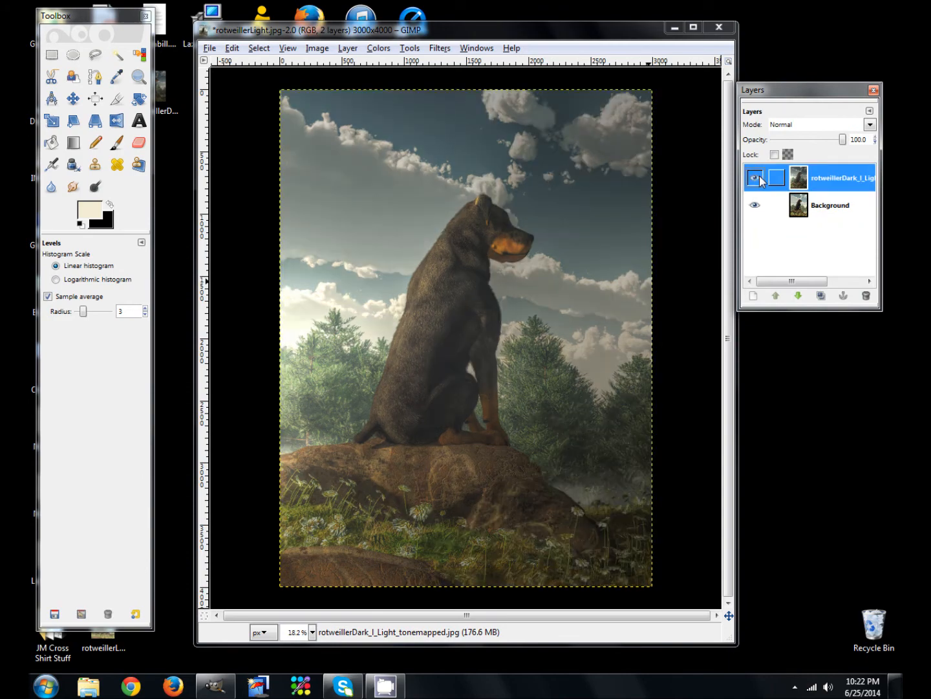
pyautogui.click(760, 179)
pyautogui.click(760, 178)
# - Adjust the tone-mapped layer's Levels with a black input of 17 and a white input of 222
pyautogui.click(380, 49)
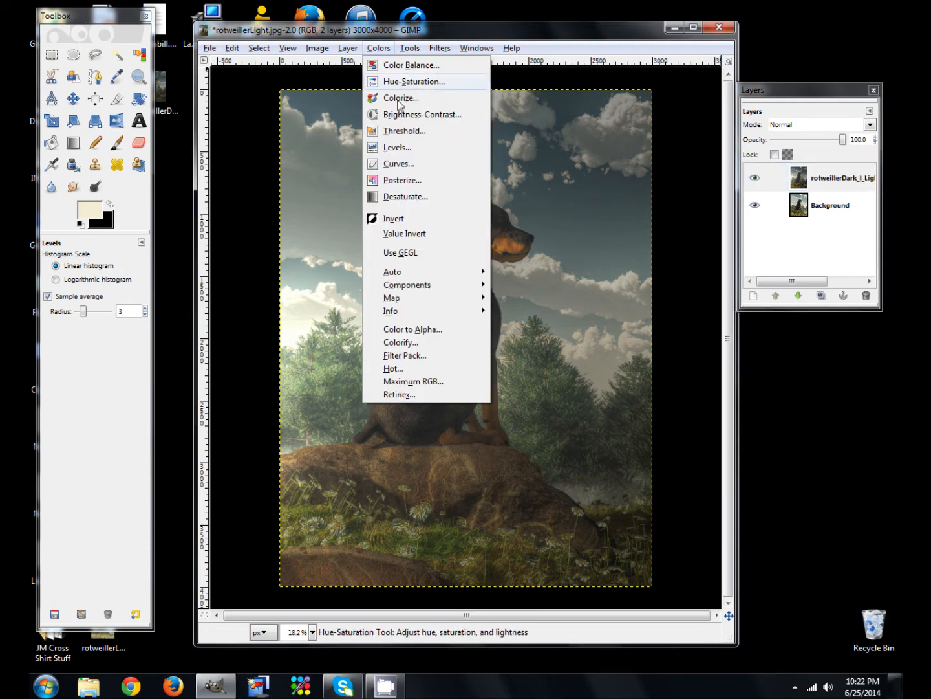
pyautogui.click(398, 148)
pyautogui.moveTo(669, 215); pyautogui.dragTo(676, 213)
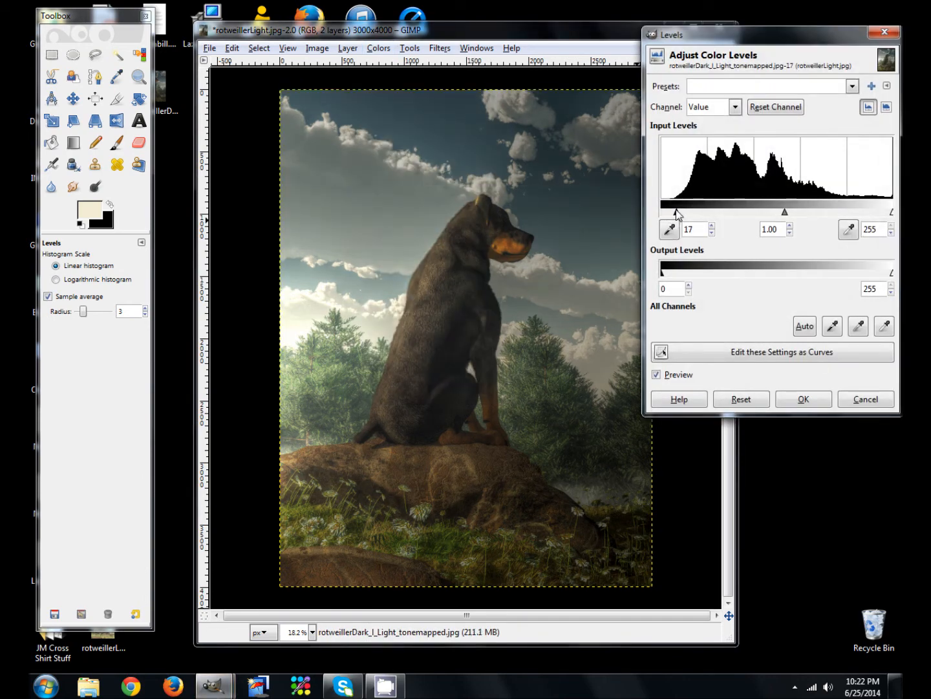
pyautogui.moveTo(891, 213); pyautogui.dragTo(863, 215)
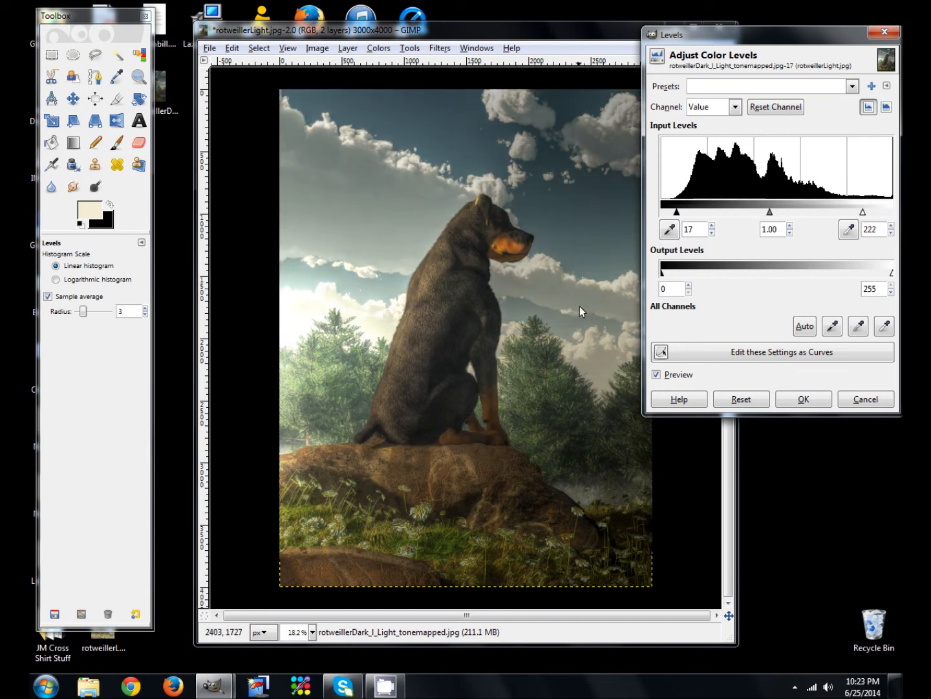
pyautogui.click(805, 399)
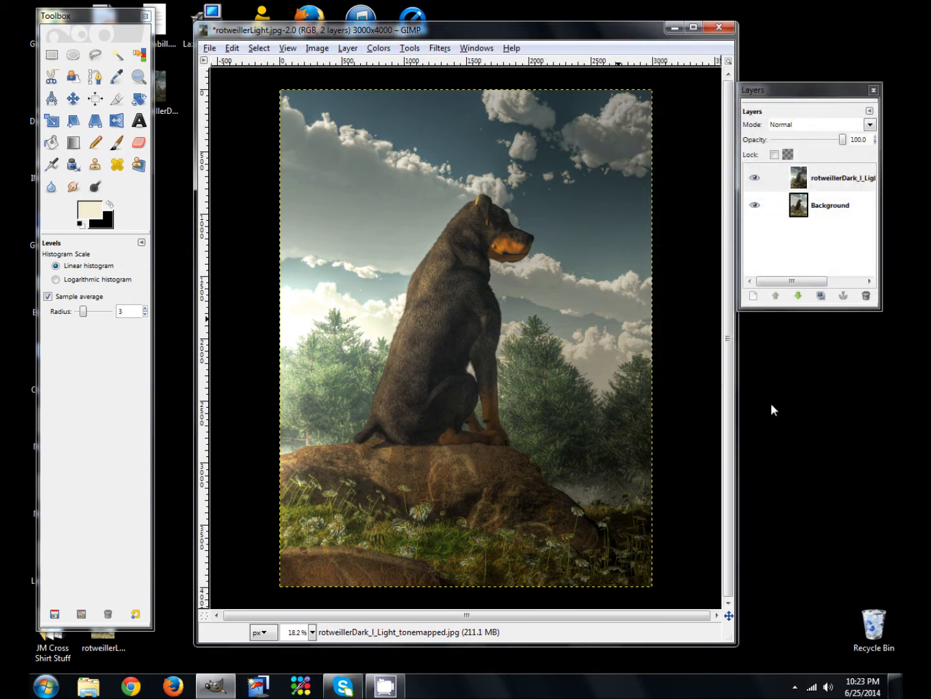
# - Reduce the tone-mapped layer's opacity to 70 and toggle its visibility to compare it with the Background layer
pyautogui.click(754, 181)
pyautogui.click(755, 182)
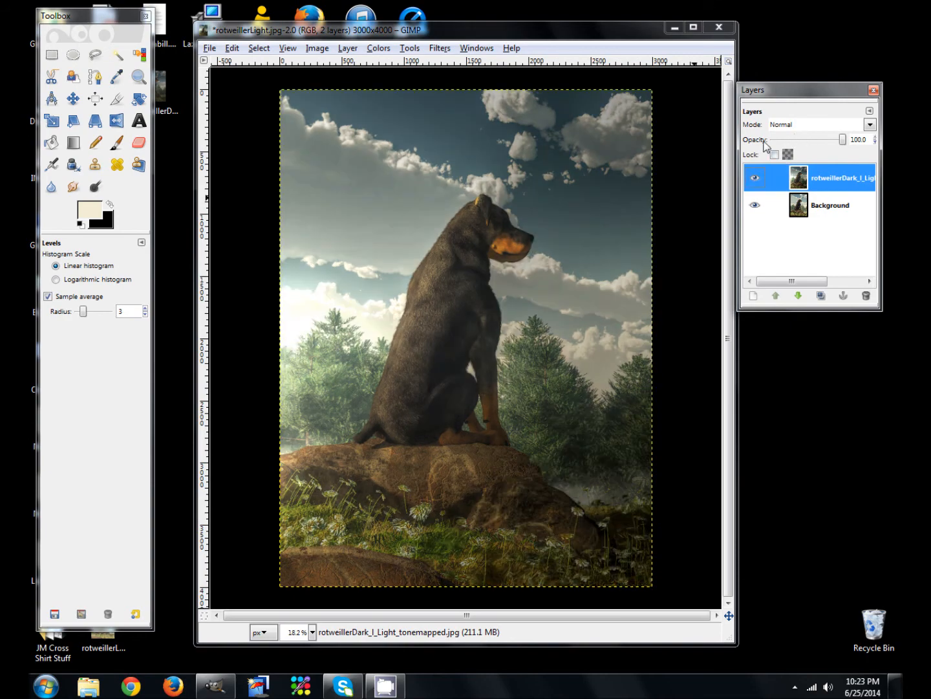
pyautogui.scroll(-20, 790, 144)
pyautogui.scroll(-10, 790, 148)
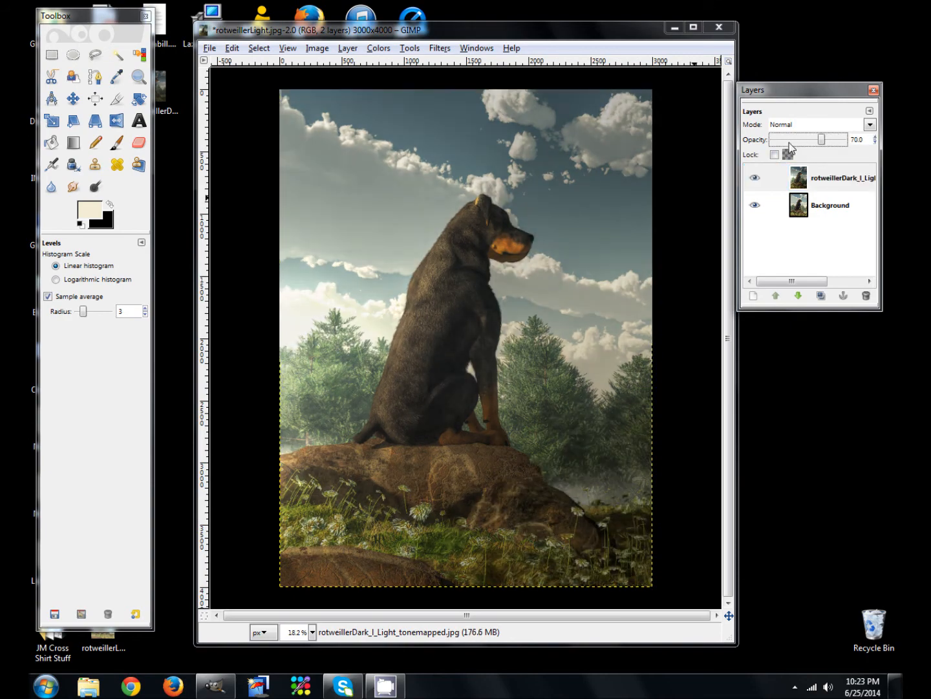
pyautogui.click(757, 183)
pyautogui.click(757, 181)
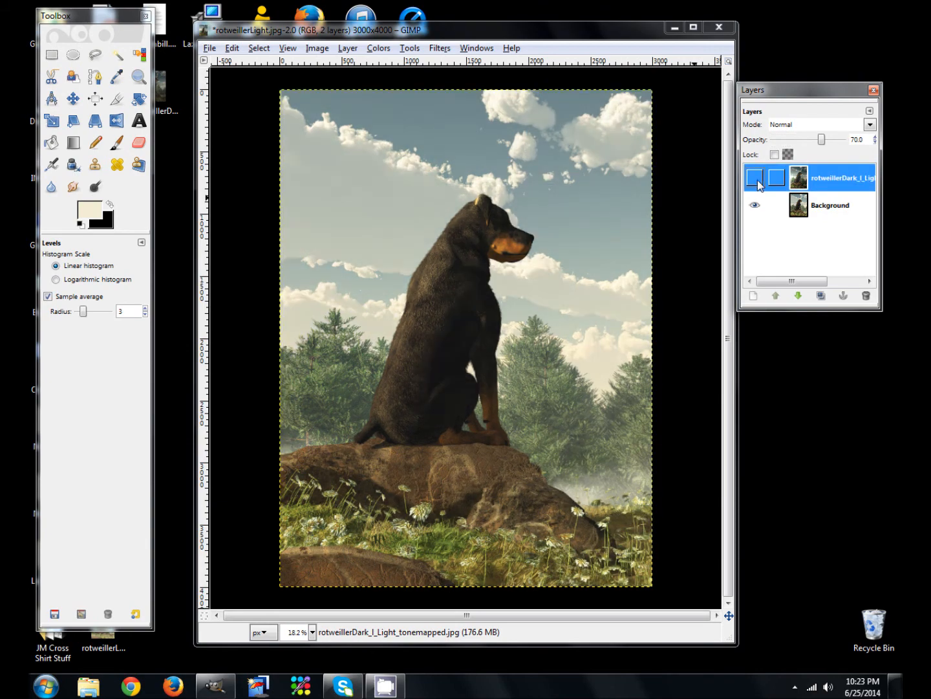
pyautogui.click(831, 141)
pyautogui.moveTo(841, 141); pyautogui.dragTo(788, 143)
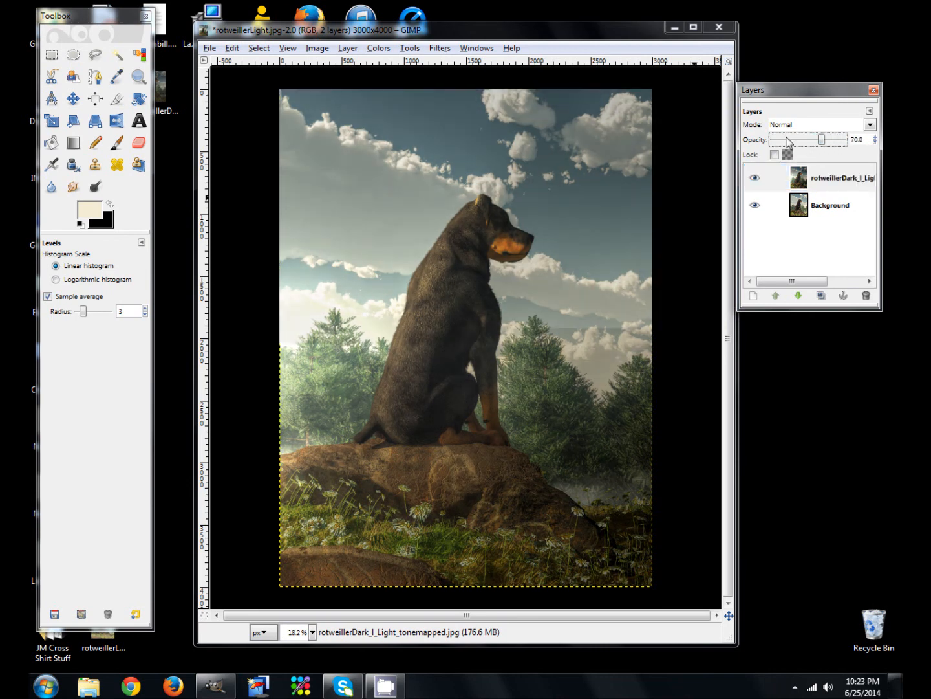
# - Flatten the image to merge the tone-mapped layer with the Background layer
pyautogui.click(870, 110)
pyautogui.moveTo(806, 122)
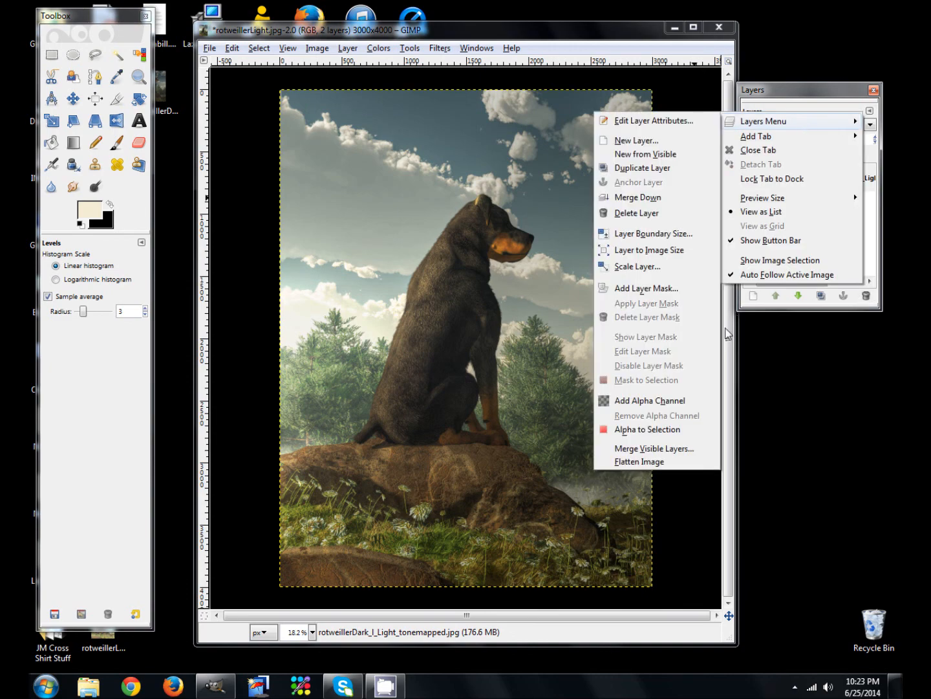
pyautogui.click(637, 462)
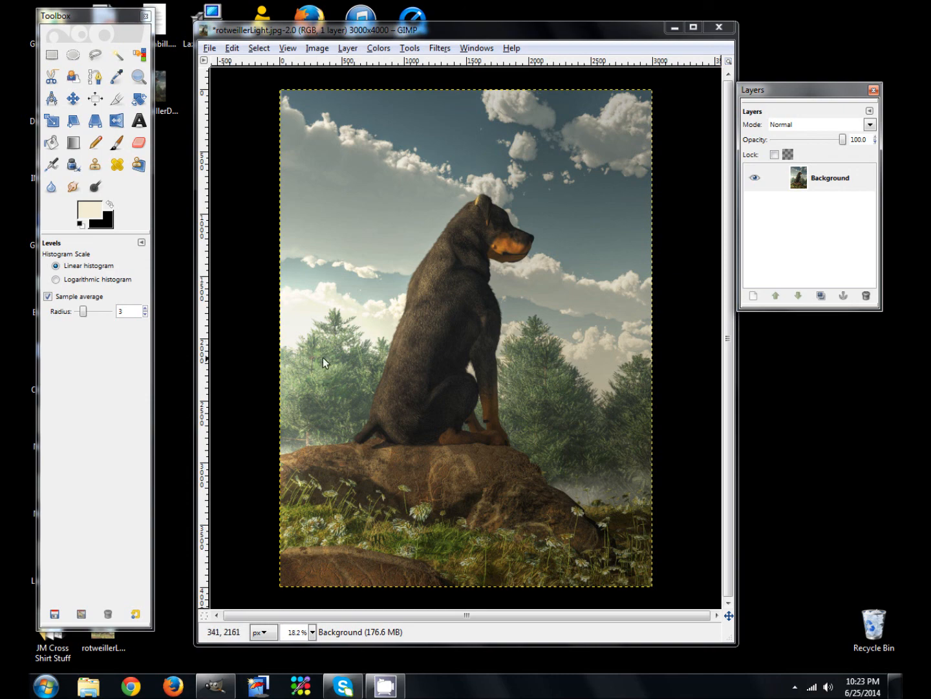
# - Switch to Chrome and open the artist's personal website by entering its web address
pyautogui.click(129, 686)
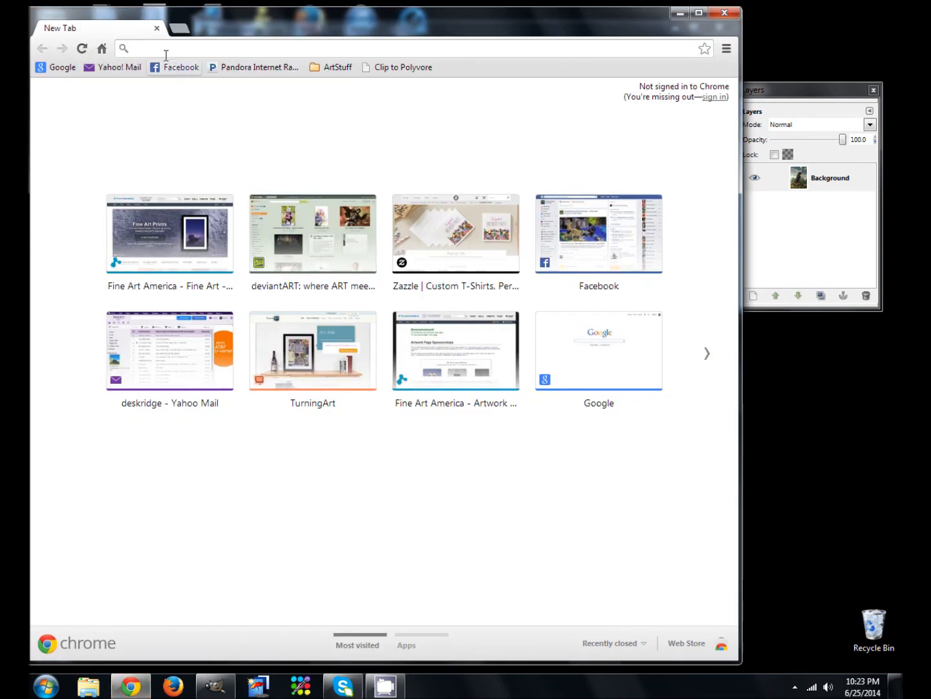
pyautogui.write('www.d')
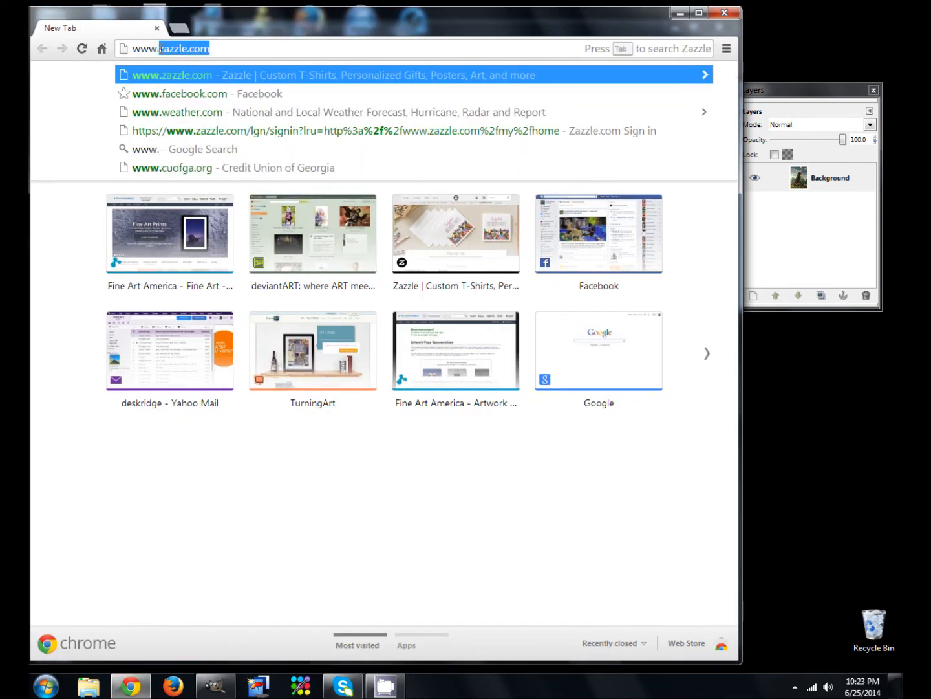
pyautogui.write('aniel')
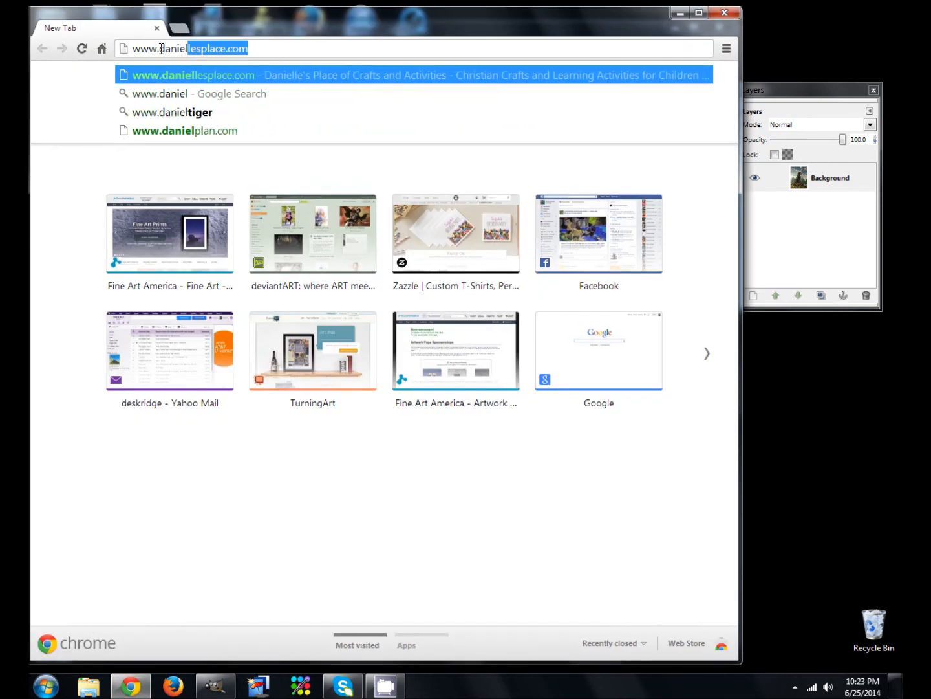
pyautogui.write('eskridg')
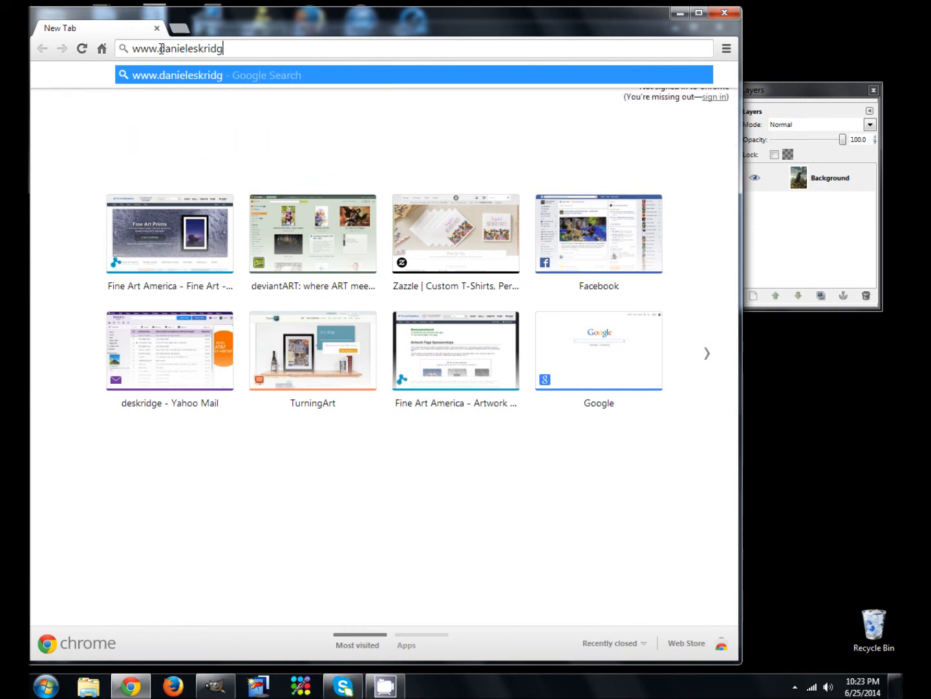
pyautogui.write('e.com')
pyautogui.press('Return')
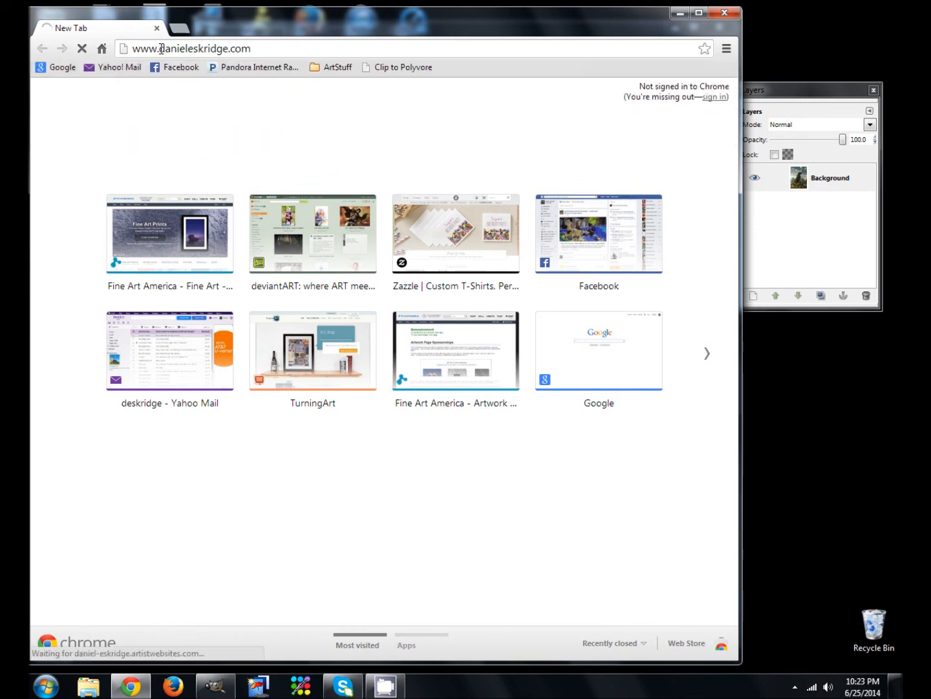